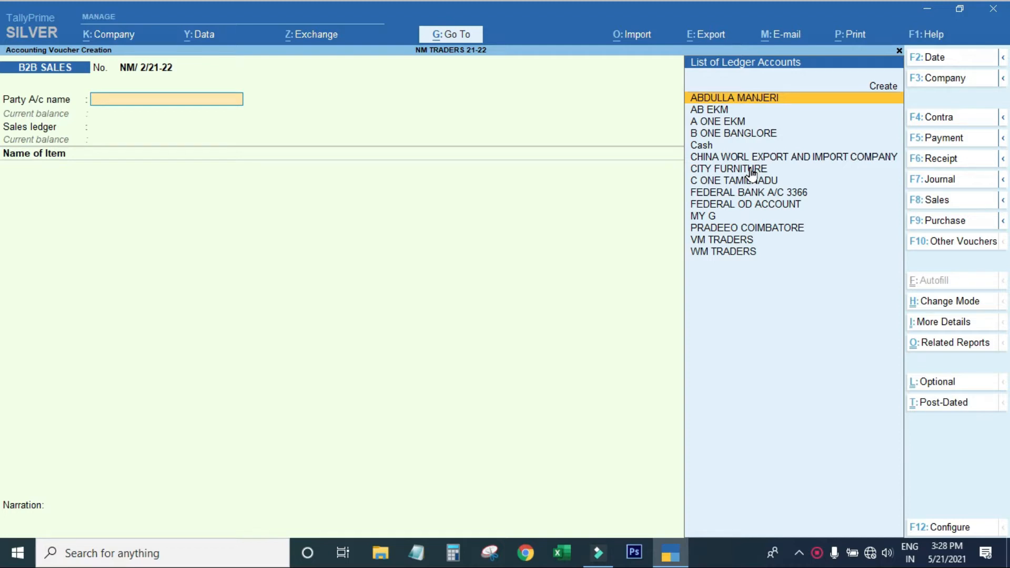
View the previous B2B SALES voucher, then exit voucher entry back to the Gateway of Tally
key("Page_Up")
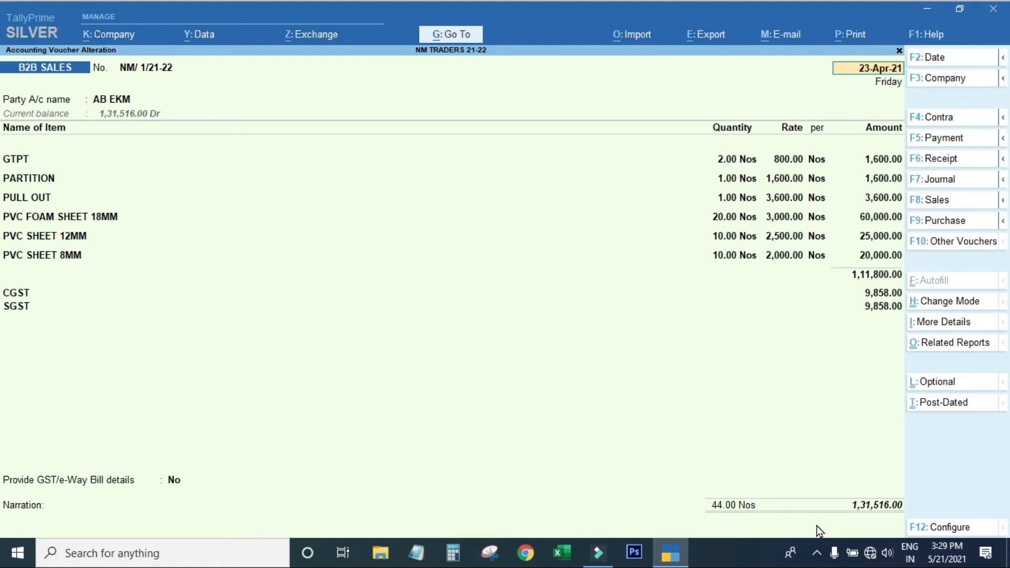
key("Escape")
key("Return")
key("Escape")
key("Return")
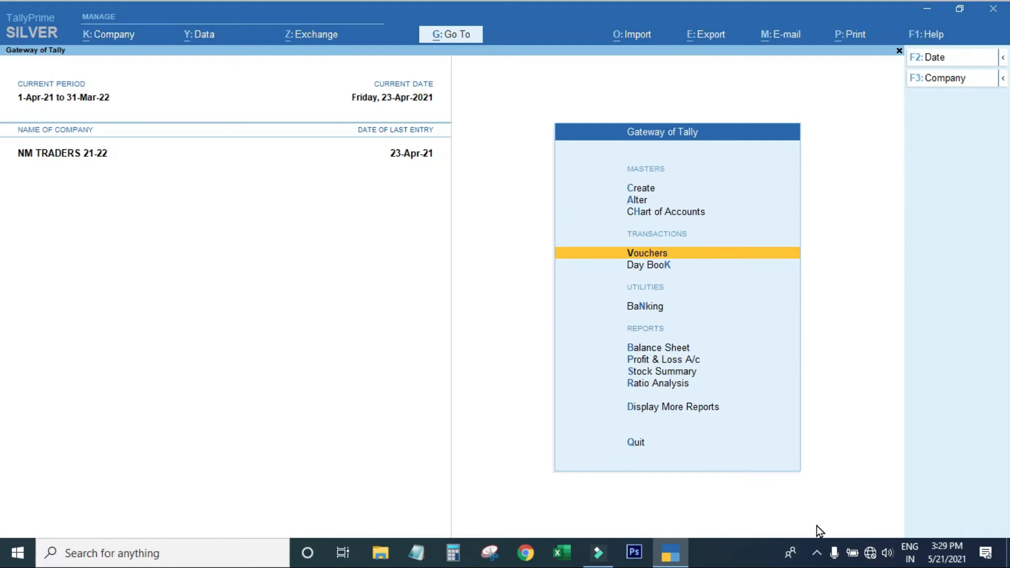
Open the B2B SALES voucher type master for alteration
key("Up")
key("Up")
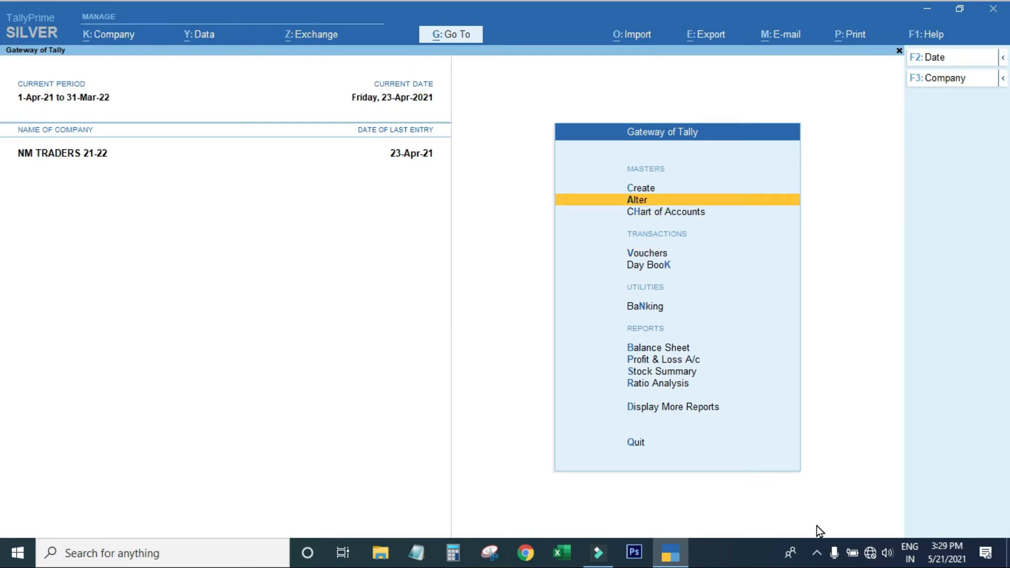
key("Return")
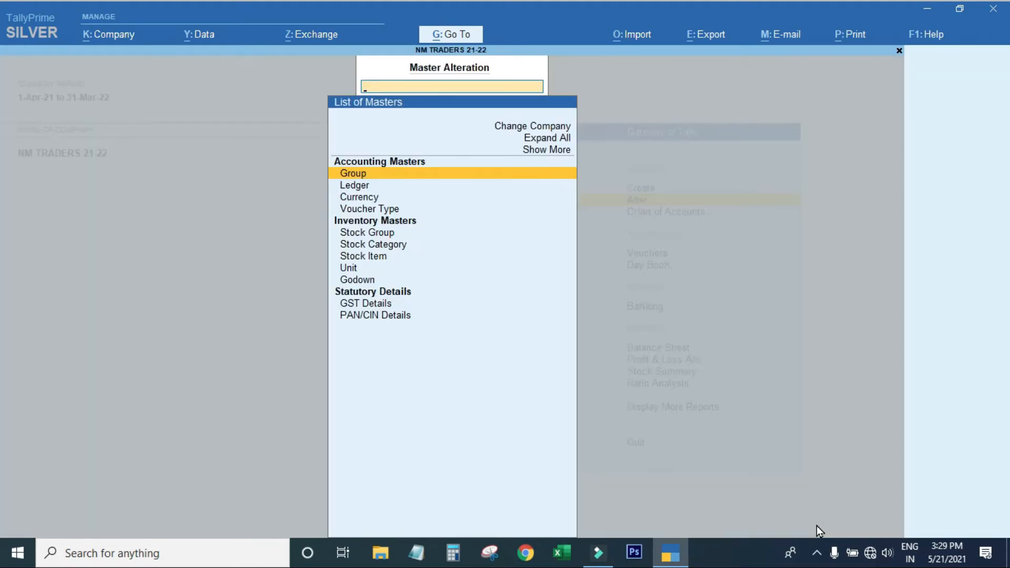
key("Down")
key("Down")
key("Down")
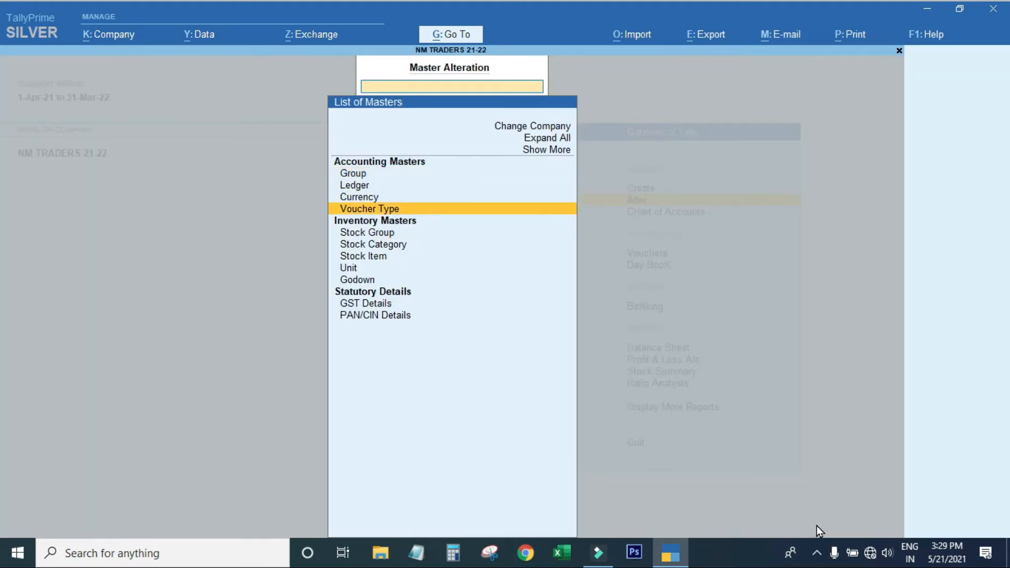
key("Return")
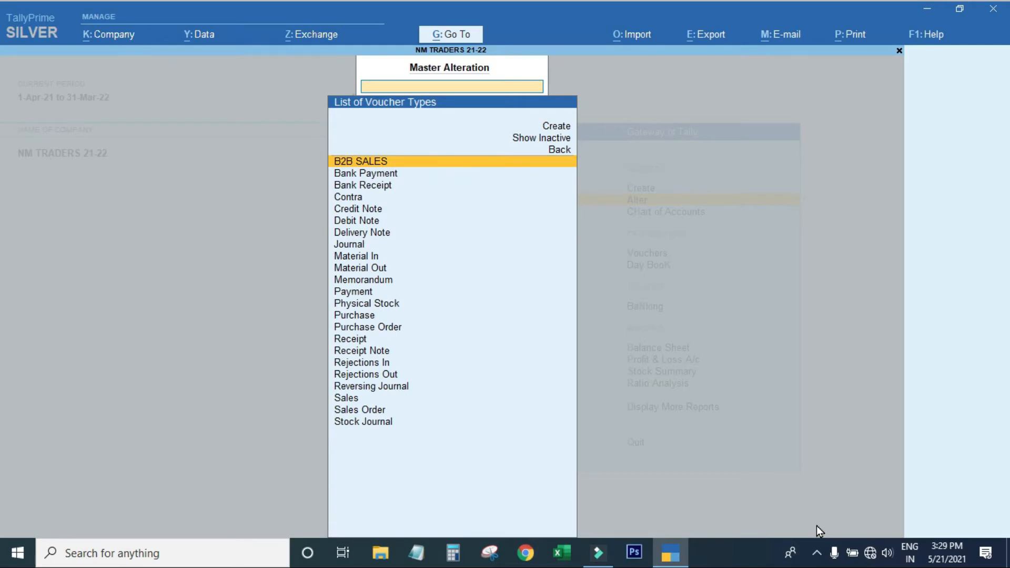
type("B")
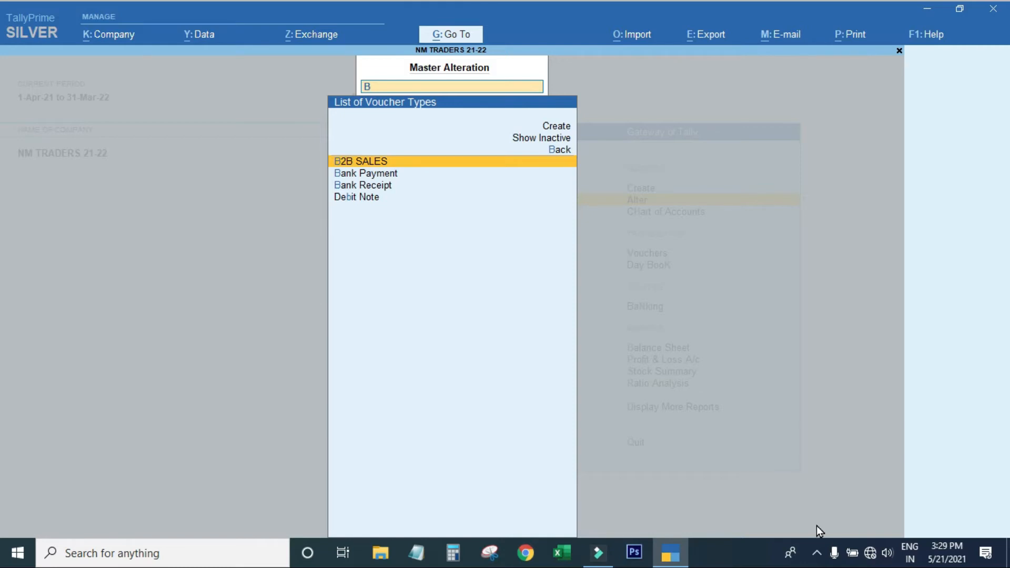
key("Return")
Set Enable default accounting allocations to Yes for the B2B SALES voucher type, keeping the preceding general settings
key("Return")
key("Return")
key("Return")
key("Return")
key("Return")
key("Return")
key("Return")
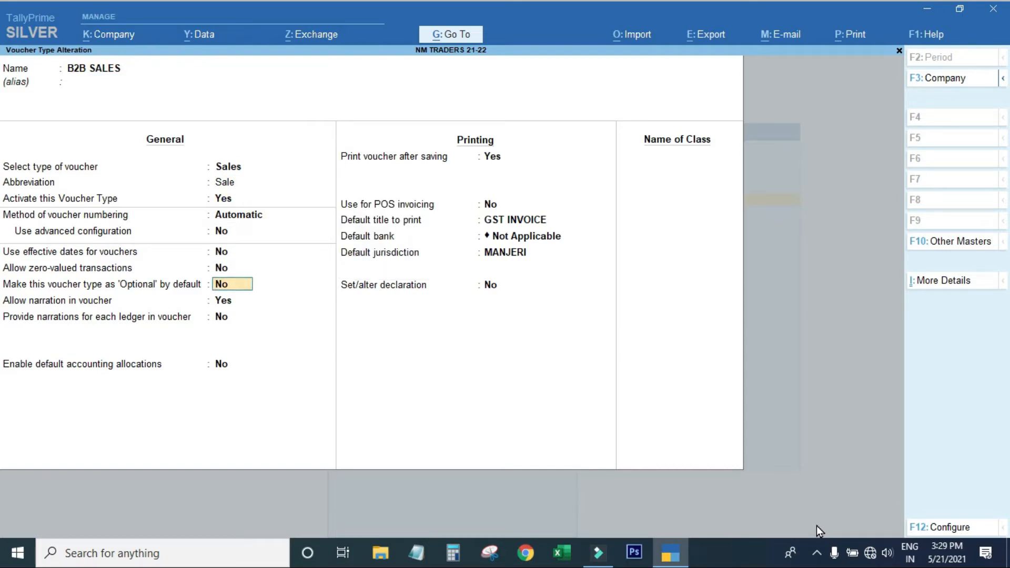
key("Return")
key("Return")
key("Return")
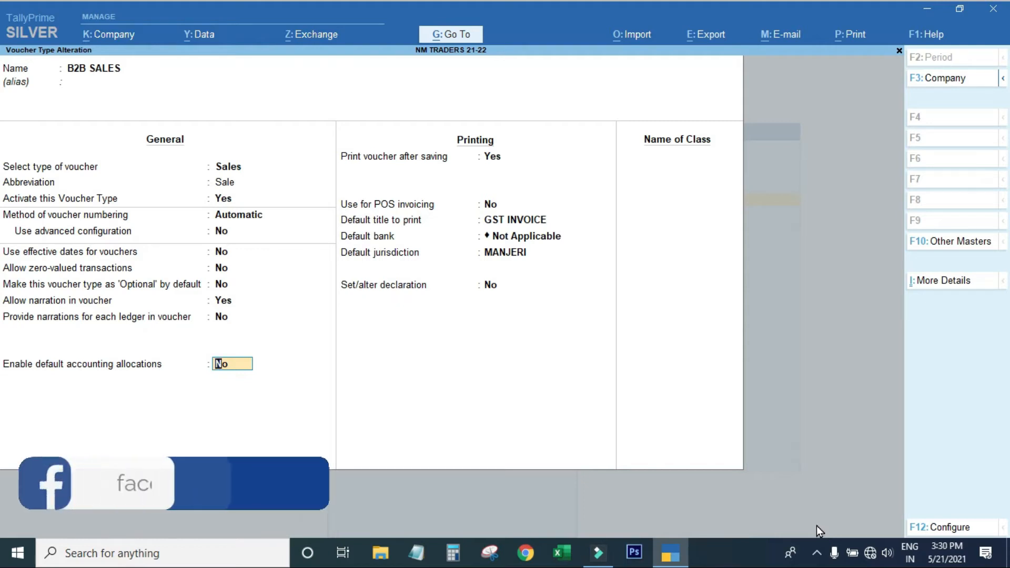
type("y")
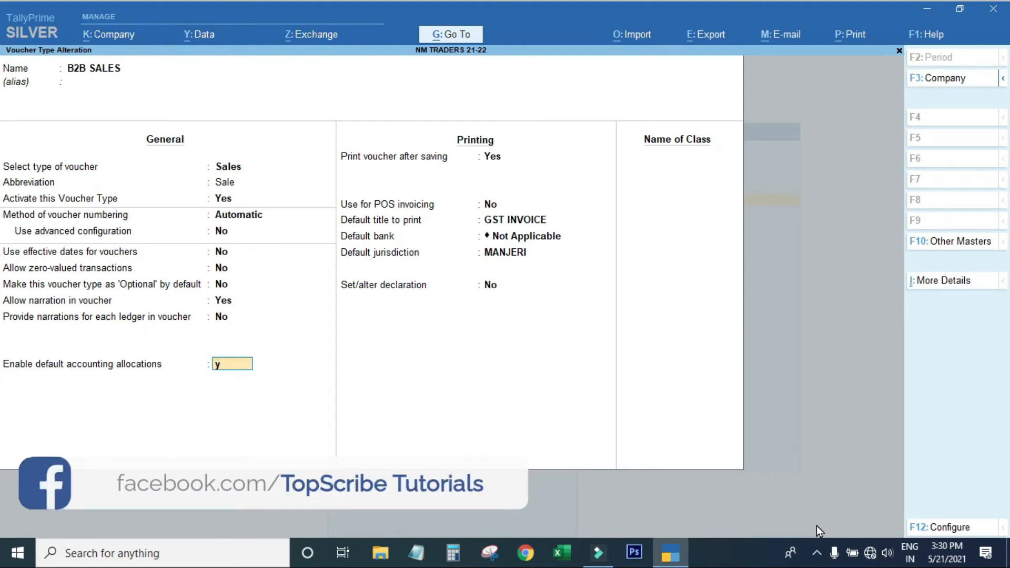
type("es")
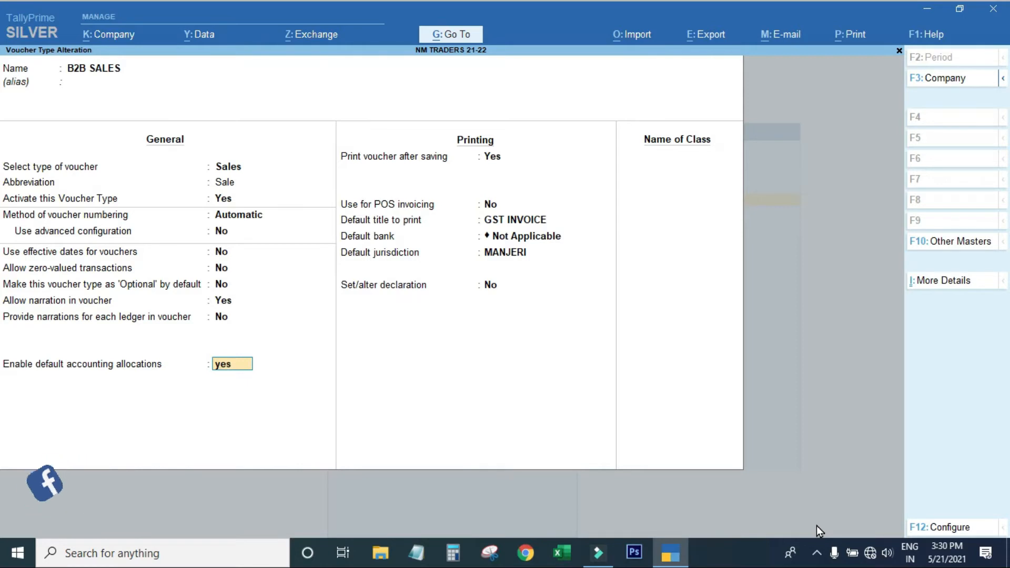
key("Return")
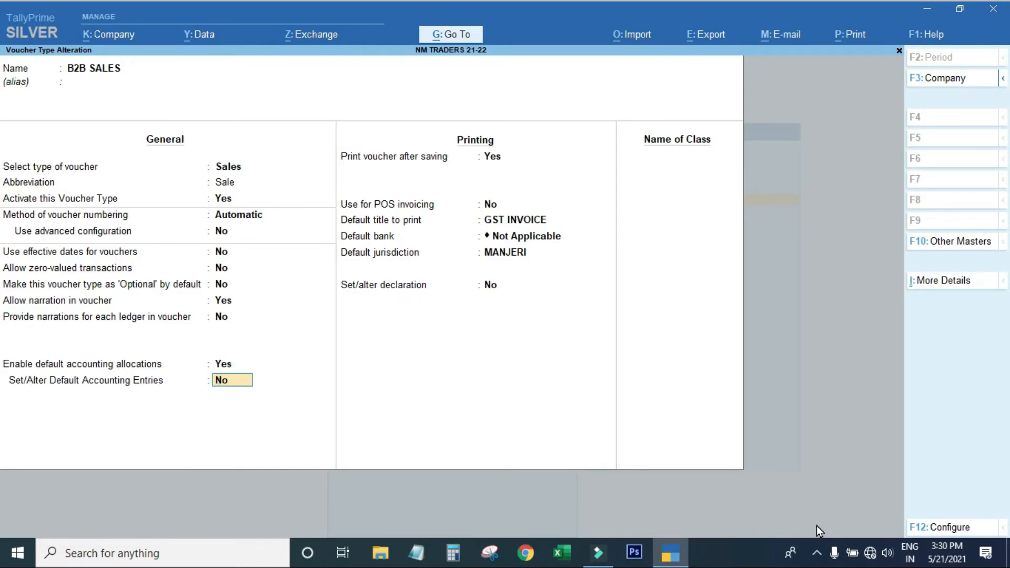
Choose to set the default accounting entries and allocate all invoice items to the SALES @ 18% ledger at 100%
type("y")
key("Return")
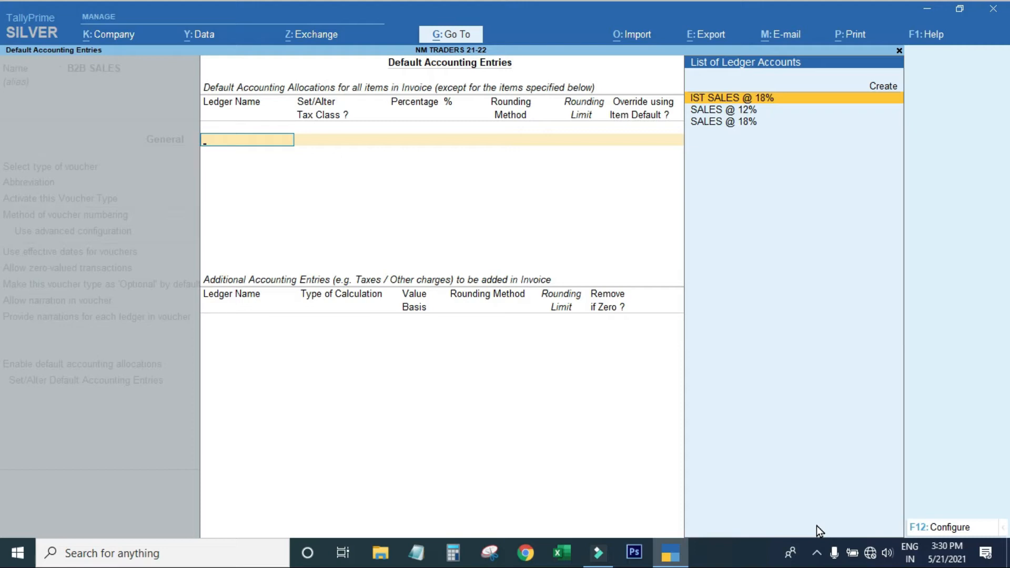
key("Down")
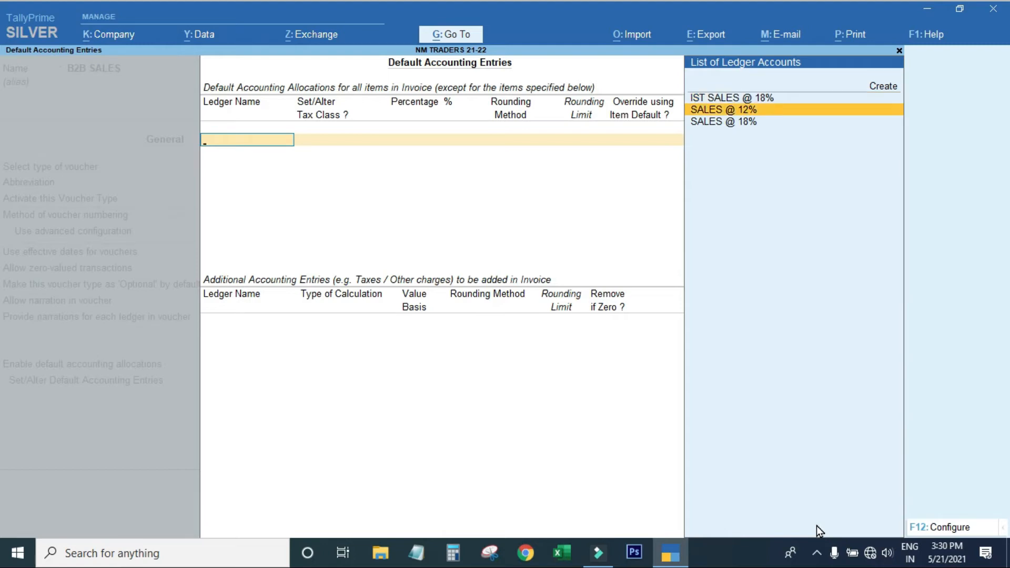
key("Down")
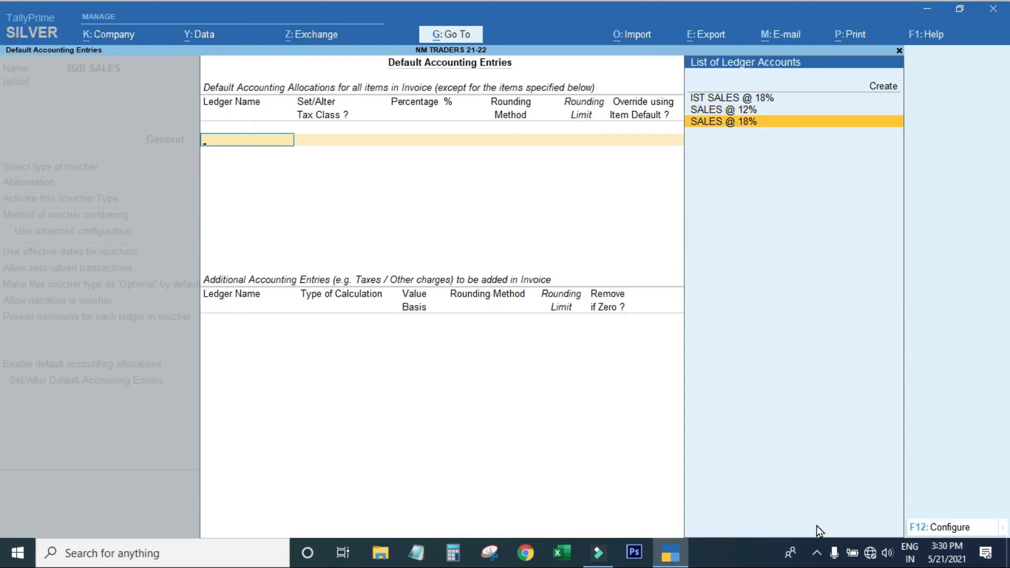
key("Return")
key("Return")
key("Return")
key("Return")
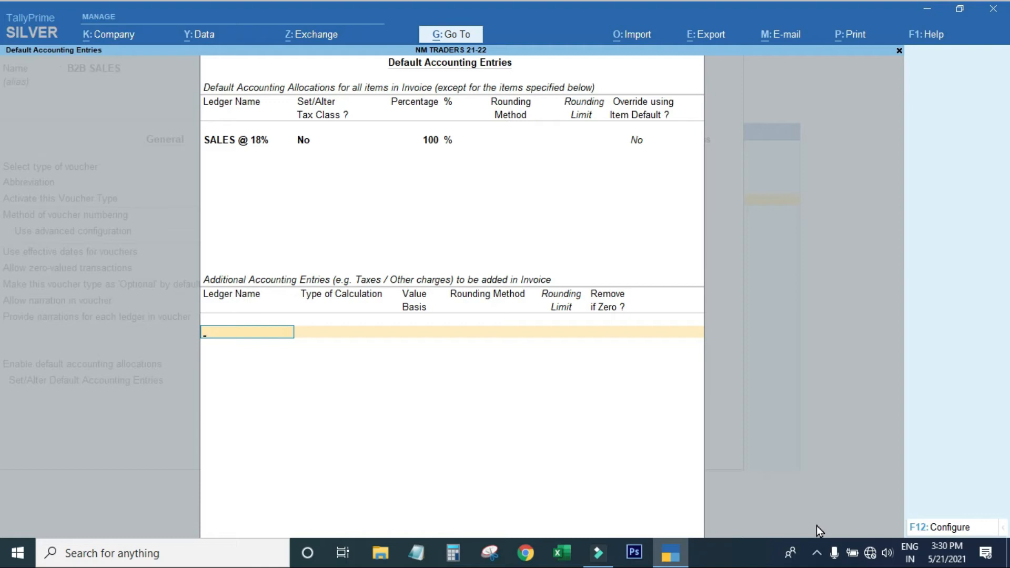
Add the CGST, SGST and IGST ledgers as additional accounting entries, each removed if zero
type("Cgs")
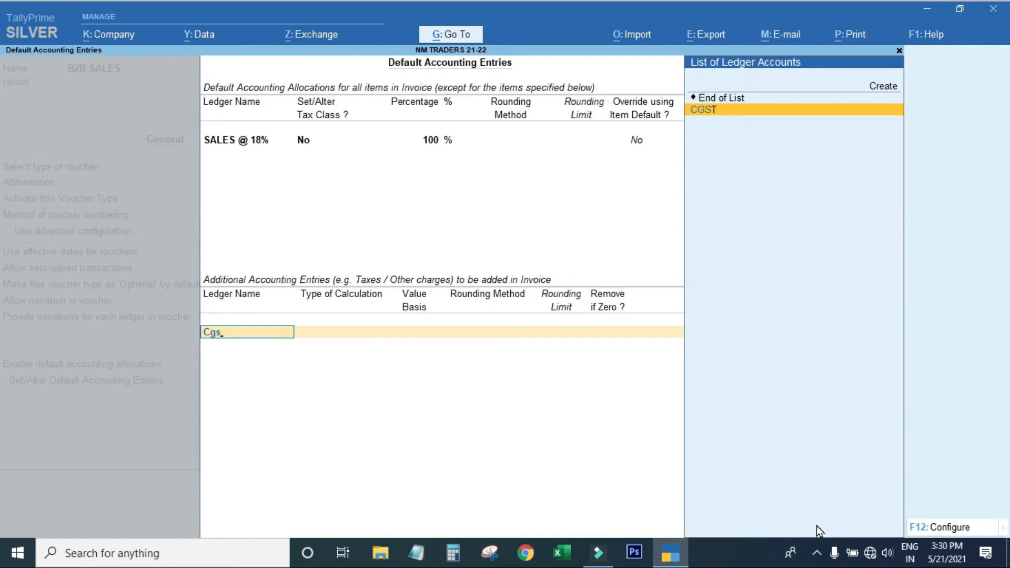
key("Return")
key("Return")
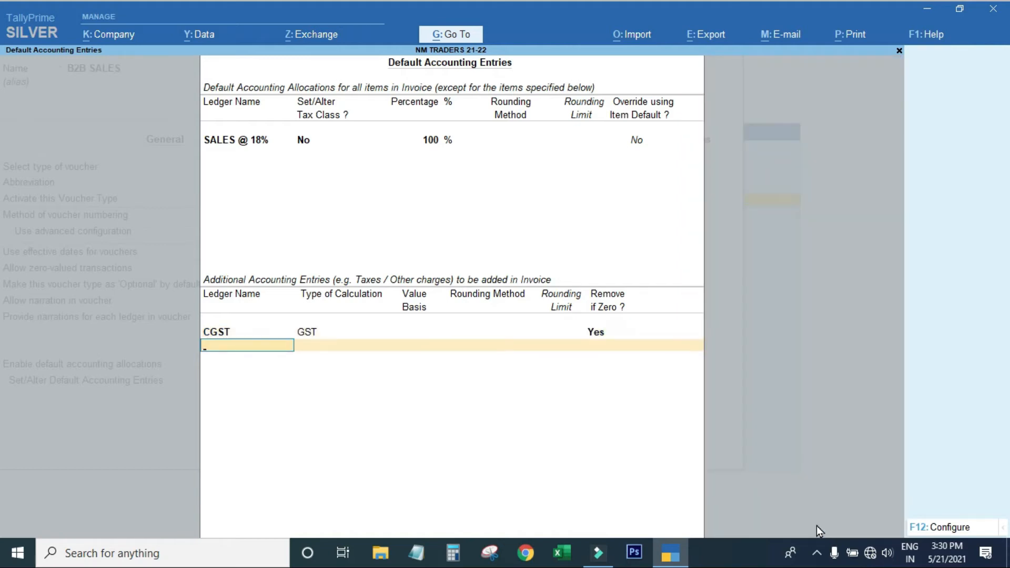
type("Sgs")
key("Return")
key("Return")
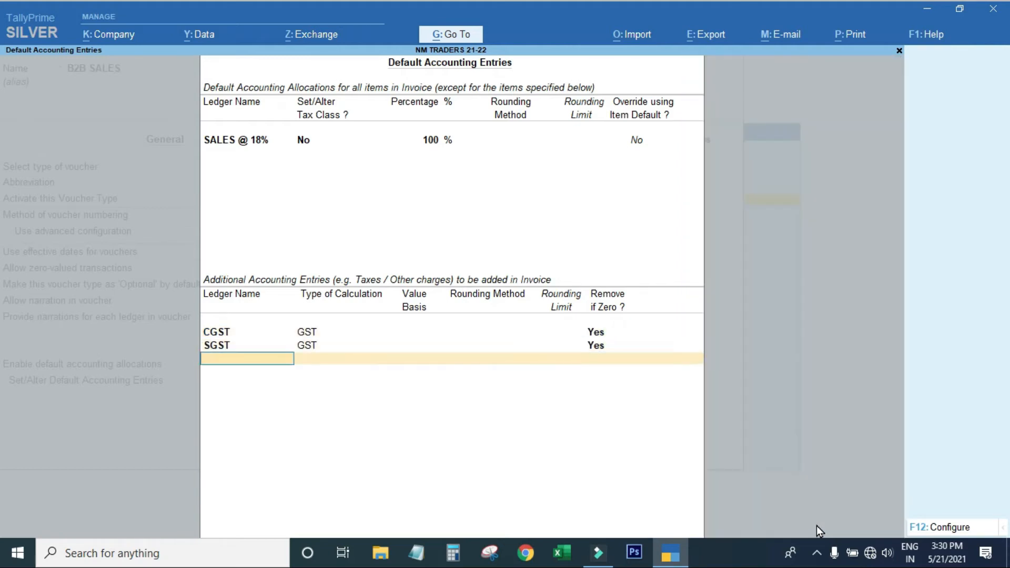
type("Ig")
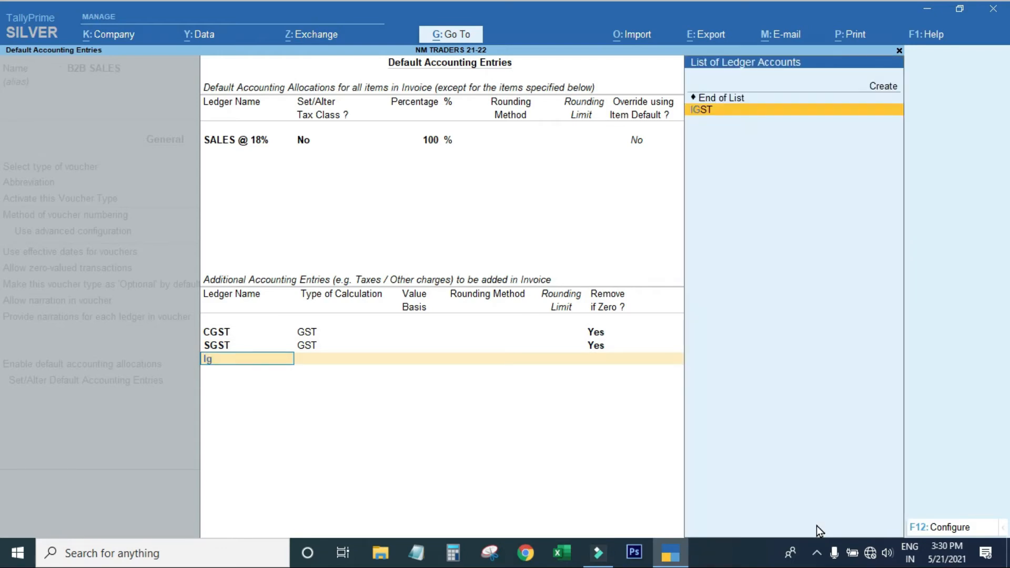
key("Return")
key("Return")
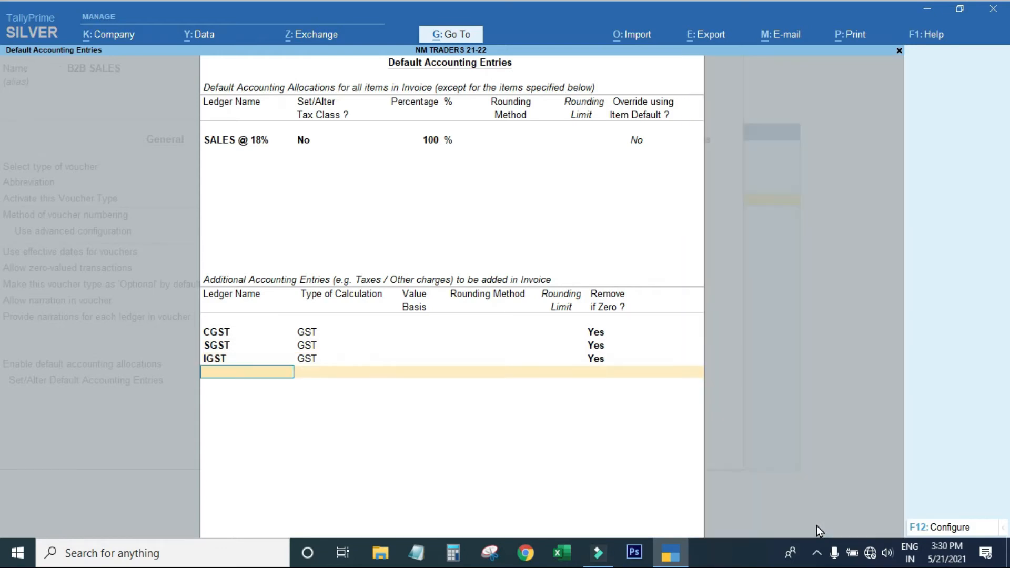
type("Ro")
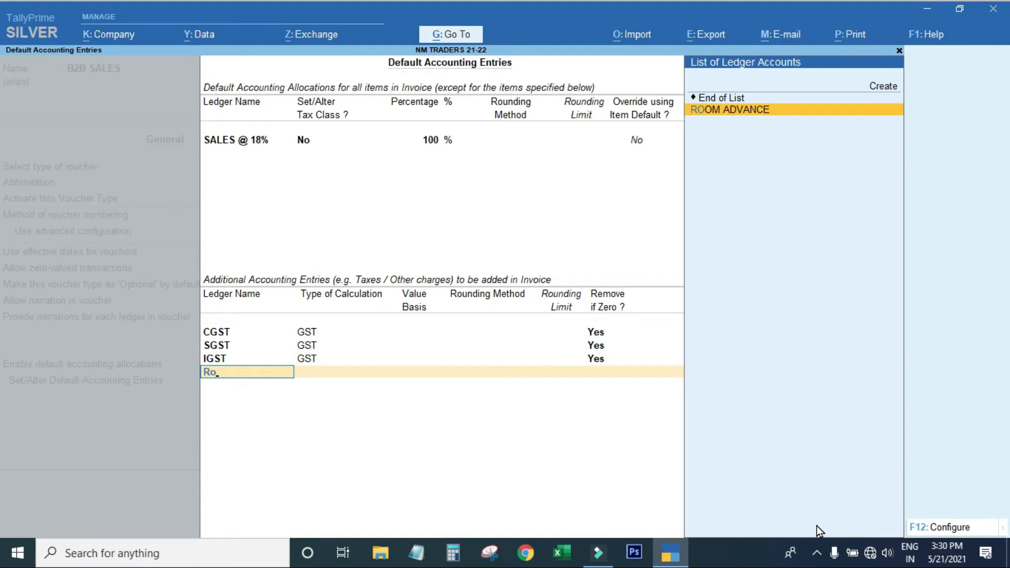
key("BackSpace")
key("BackSpace")
Create a Discount Allowed ledger under an indirect group and add it as an additional entry calculated As Additional Excise
type("Di")
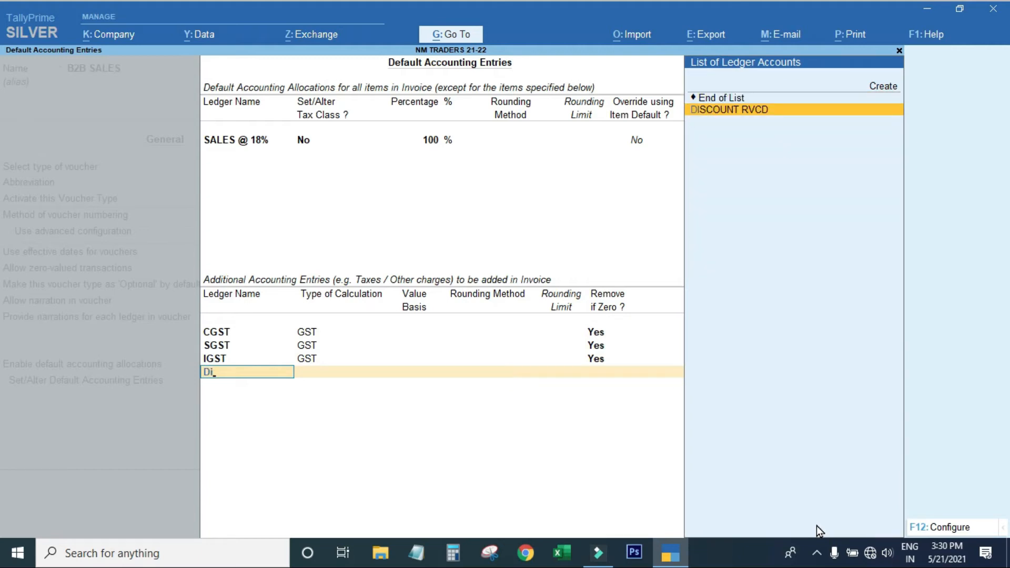
key("alt+c")
type("scount Allowed")
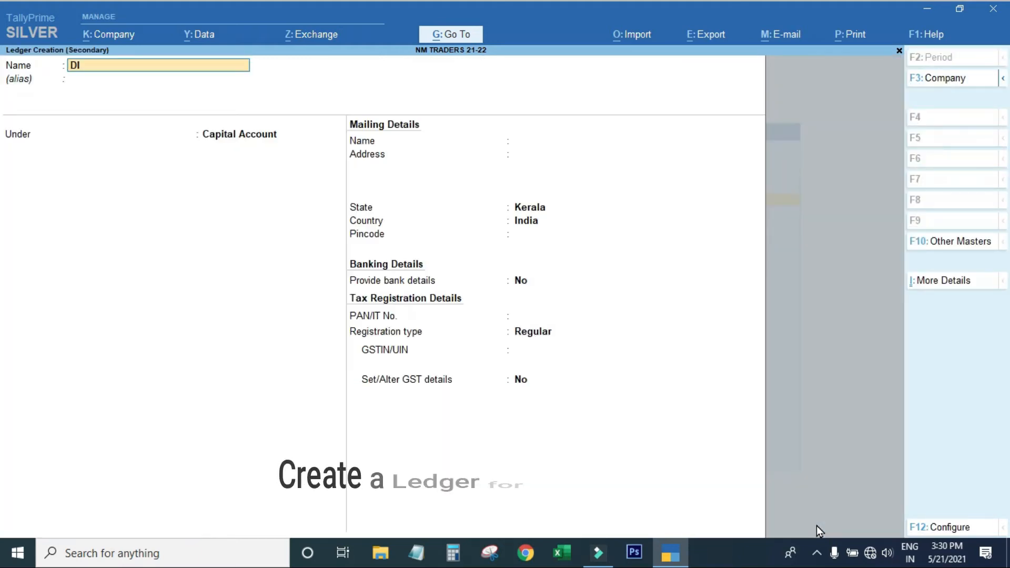
key("Return")
key("Return")
type("Ind")
key("Return")
key("Return")
key("Down")
key("Return")
key("Return")
key("ctrl+a")
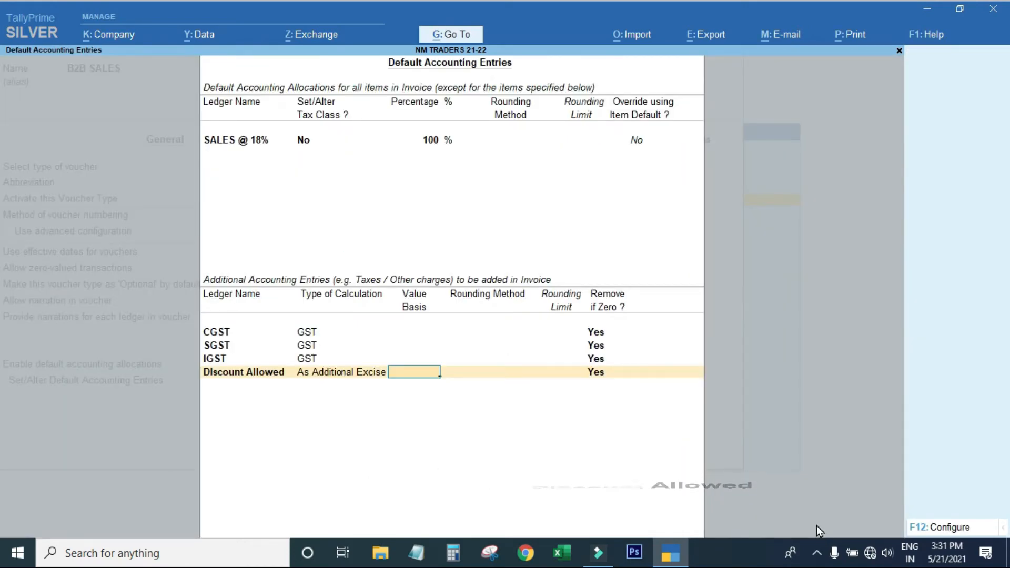
Give the Discount Allowed entry Normal Rounding with a rounding limit of 0.5, removed if zero
key("Return")
key("Down")
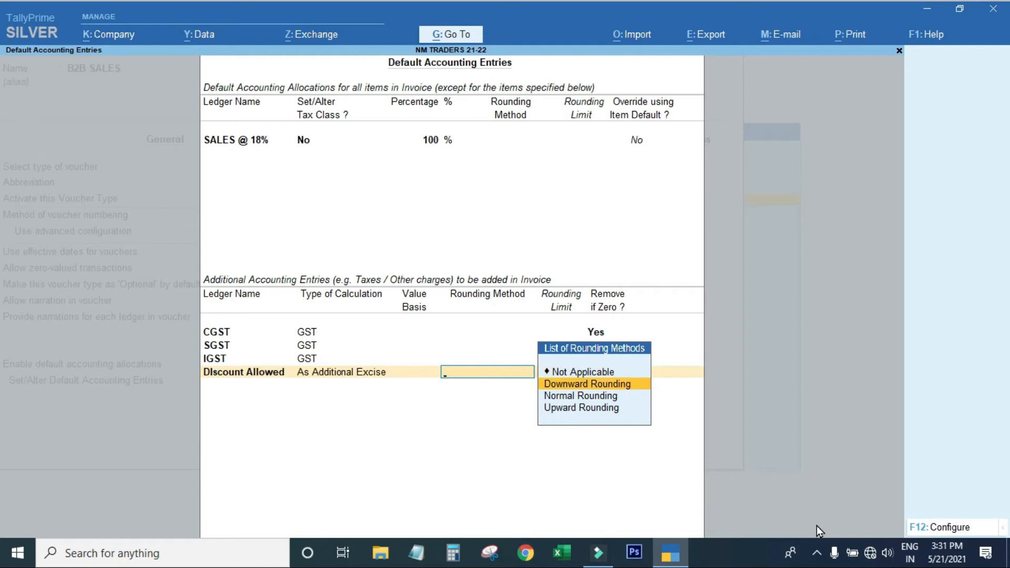
key("Down")
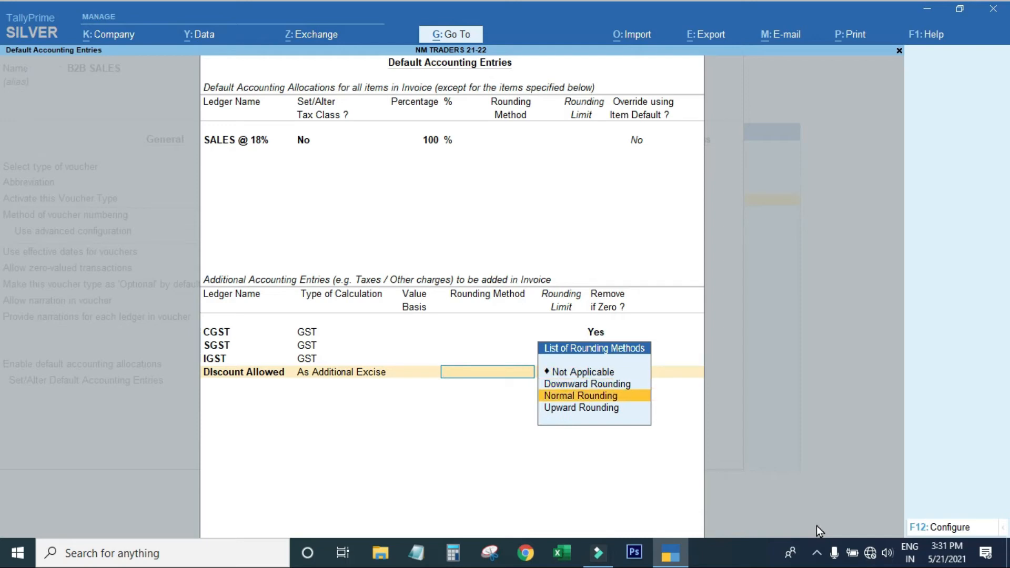
key("Return")
type(".5")
key("Return")
key("Return")
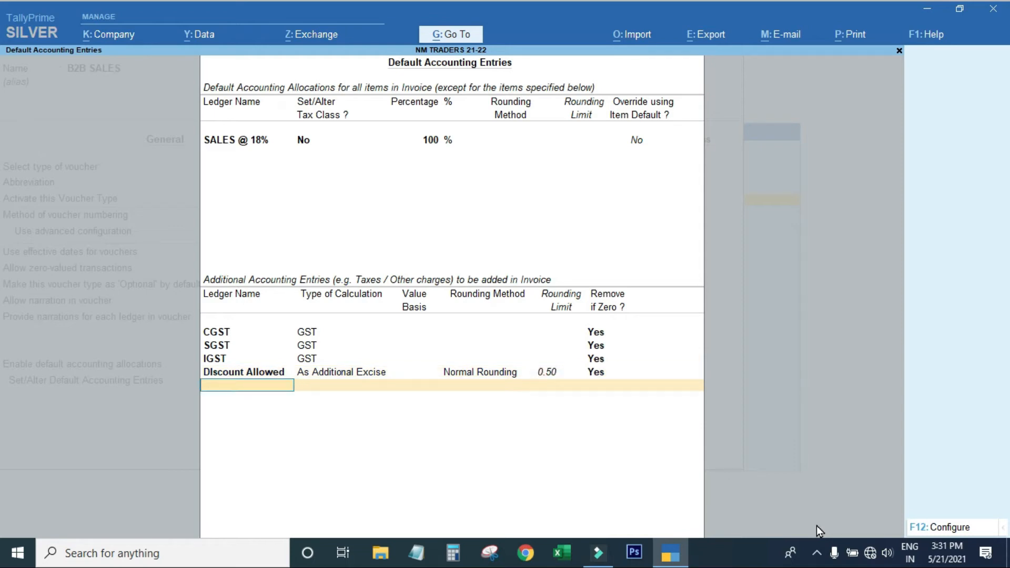
Add the TRANSPORTING CHARGE ledger as an additional entry calculated As User Defined Value and removed if zero
type("Tr")
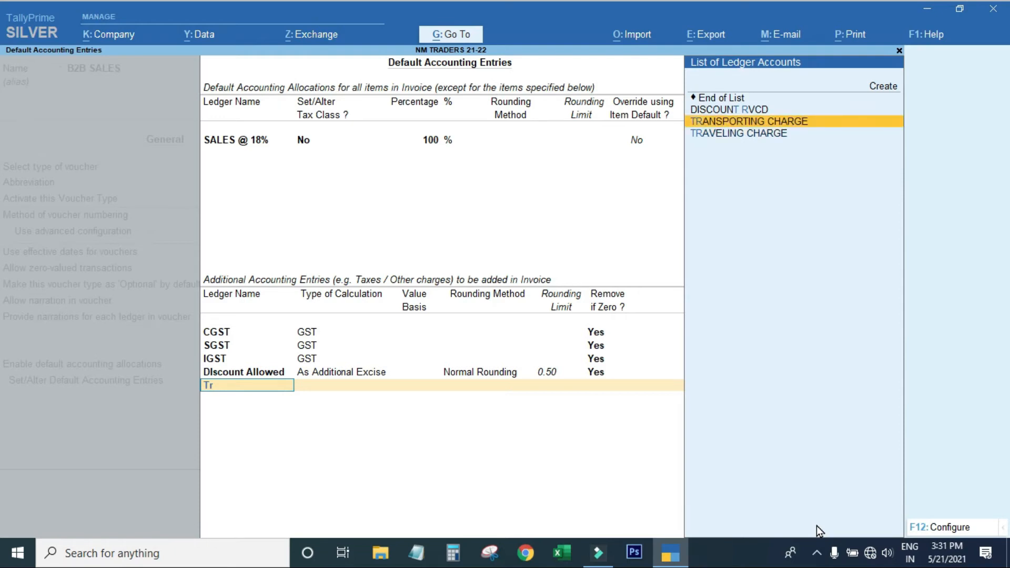
key("Return")
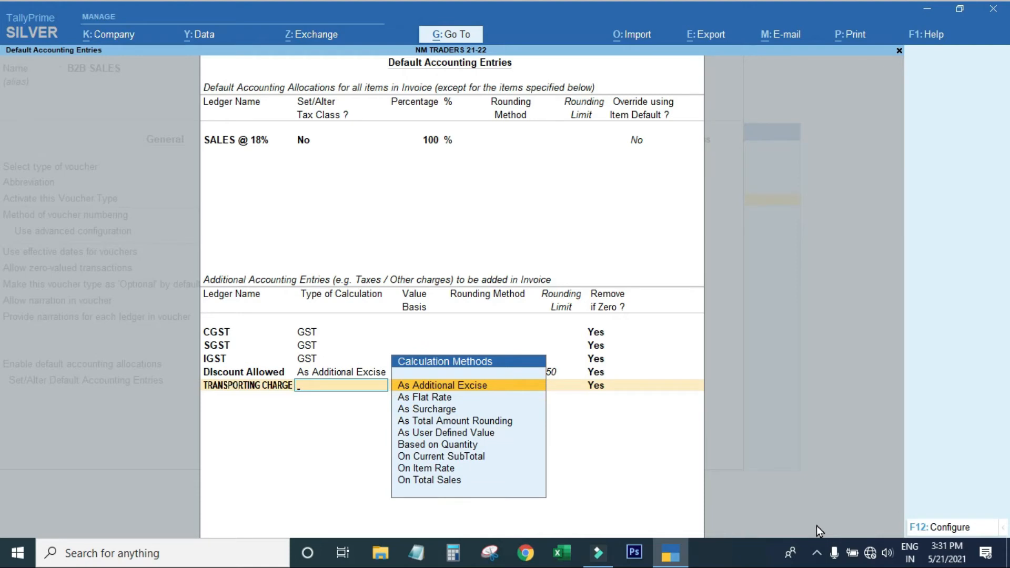
key("Down")
key("Down")
key("Down")
key("Down")
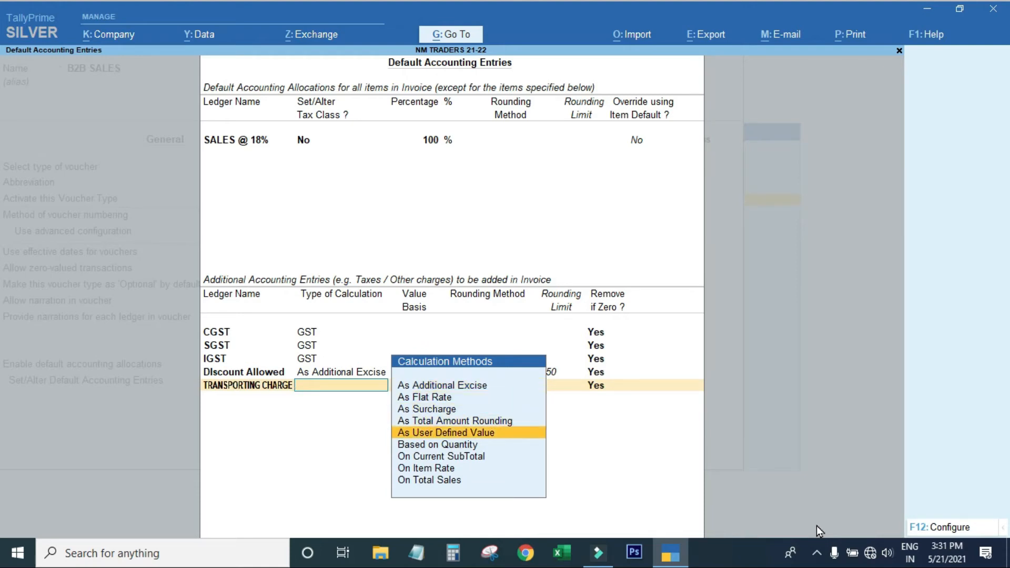
key("Return")
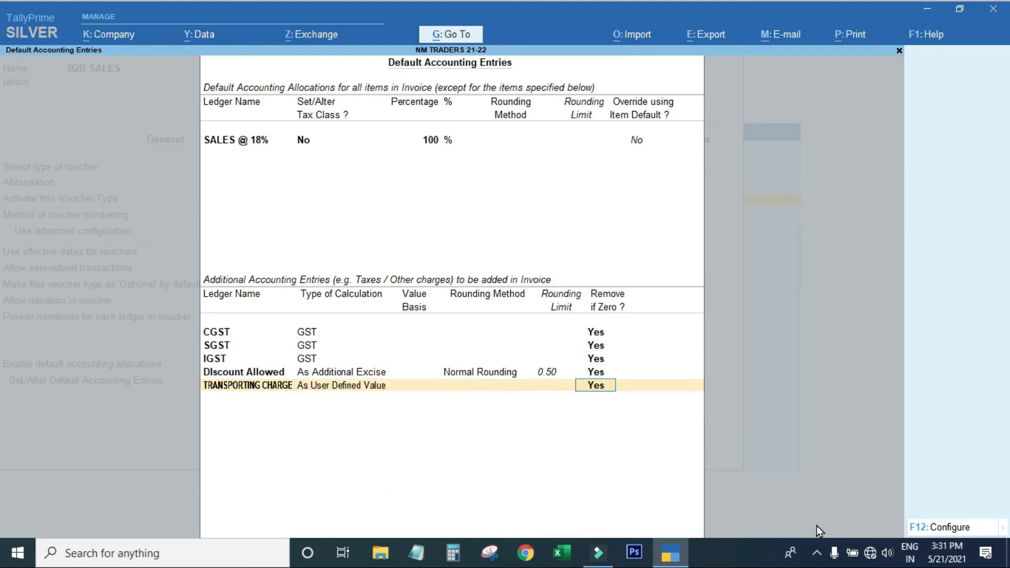
key("Return")
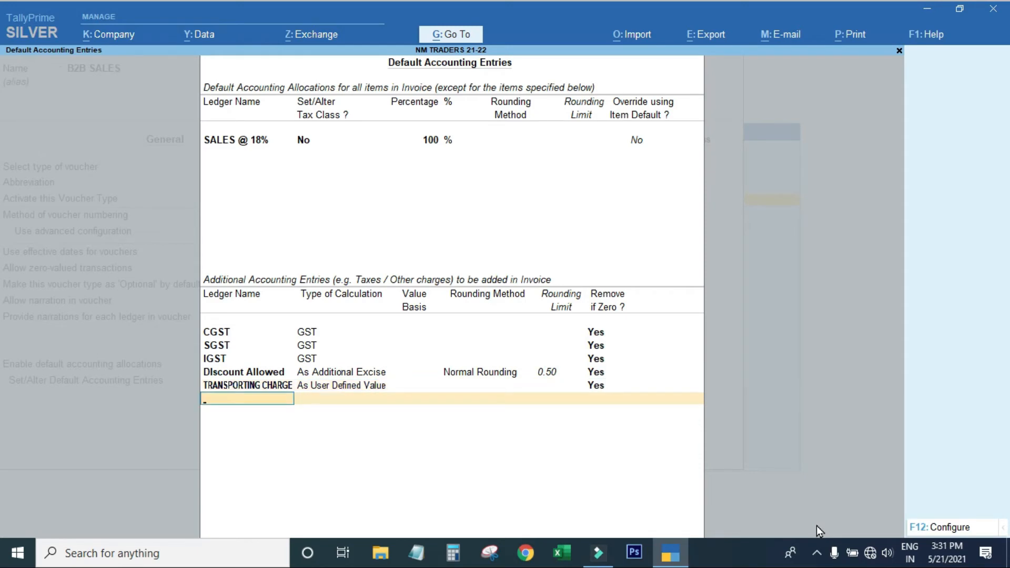
key("BackSpace")
key("BackSpace")
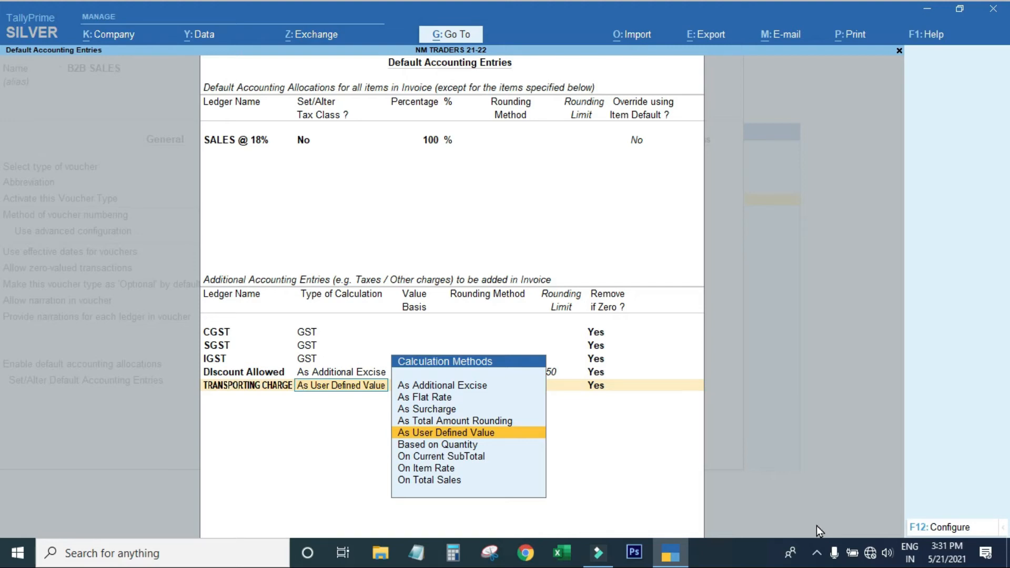
key("Return")
key("Return")
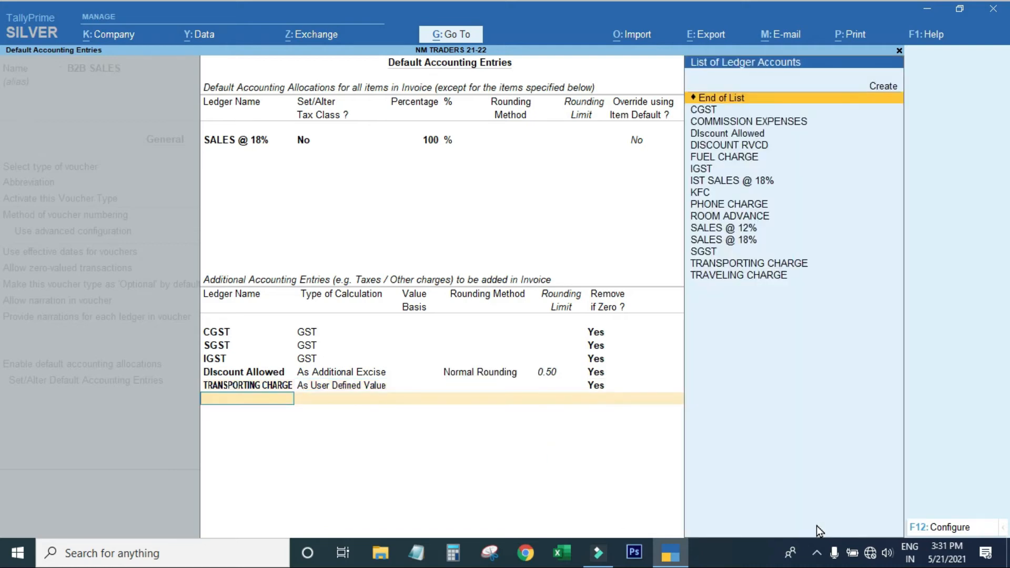
Add the KFC ledger as an additional accounting entry removed if zero, and save the B2B SALES voucher type
type("k")
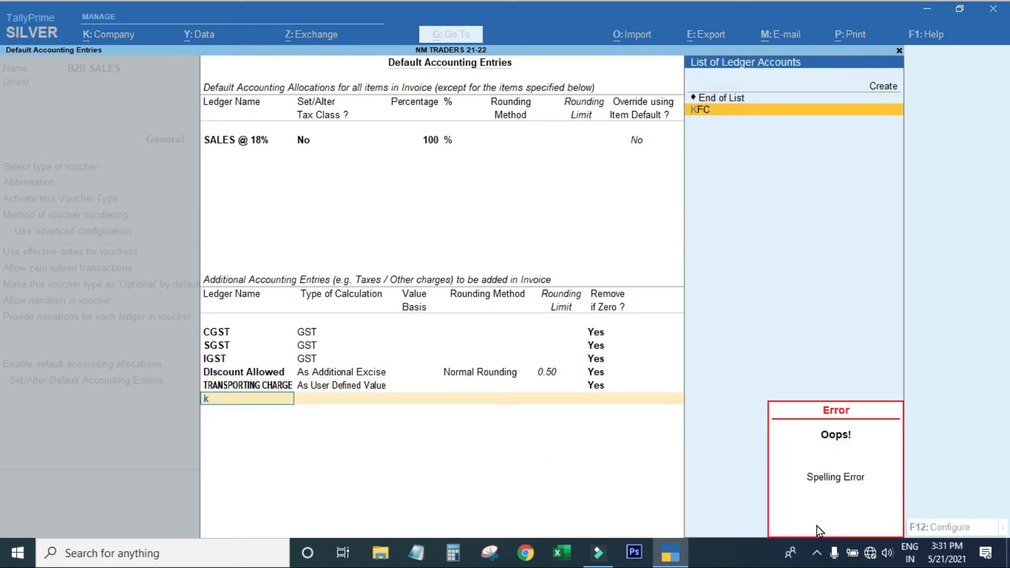
key("Return")
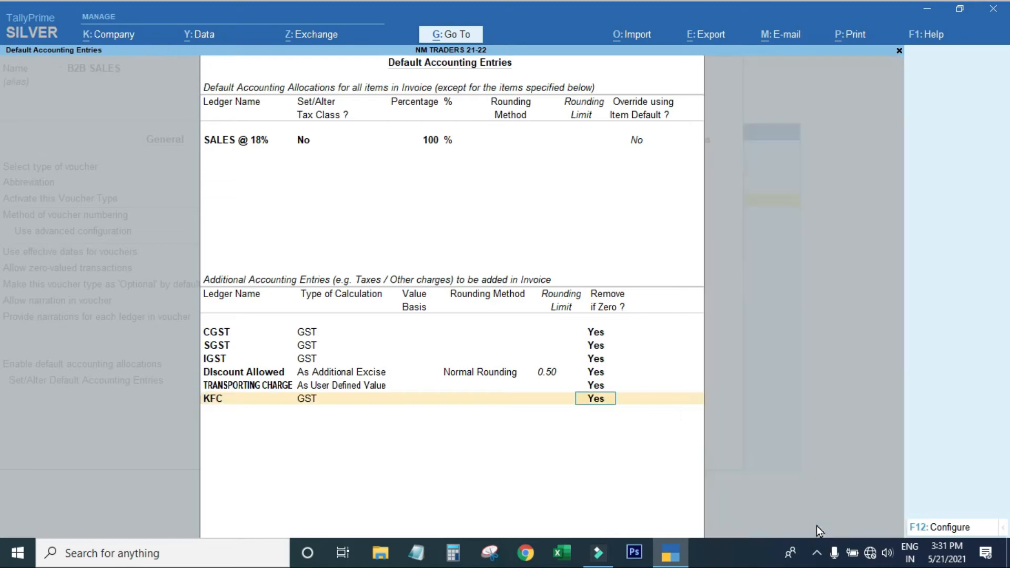
key("Return")
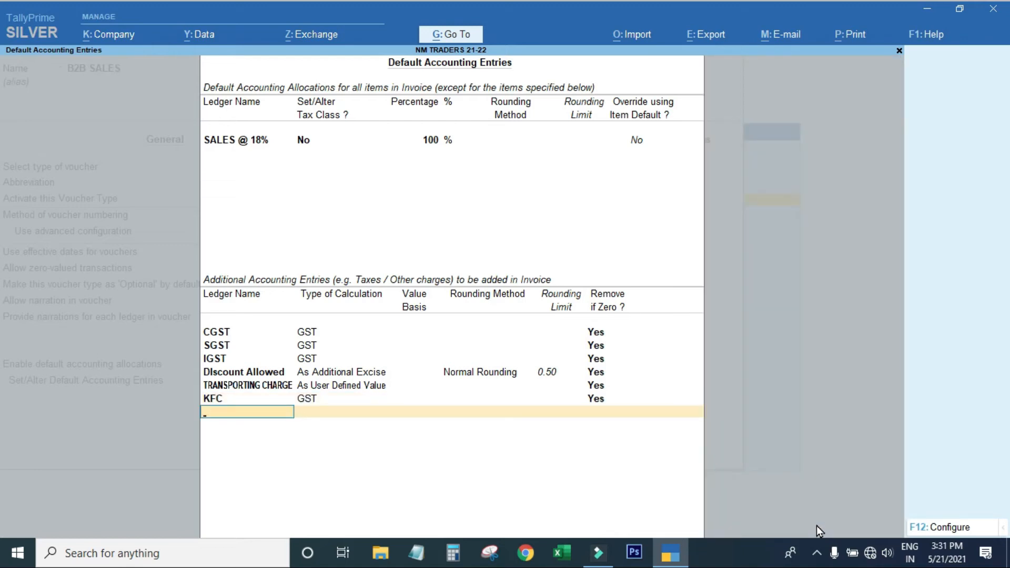
key("Return")
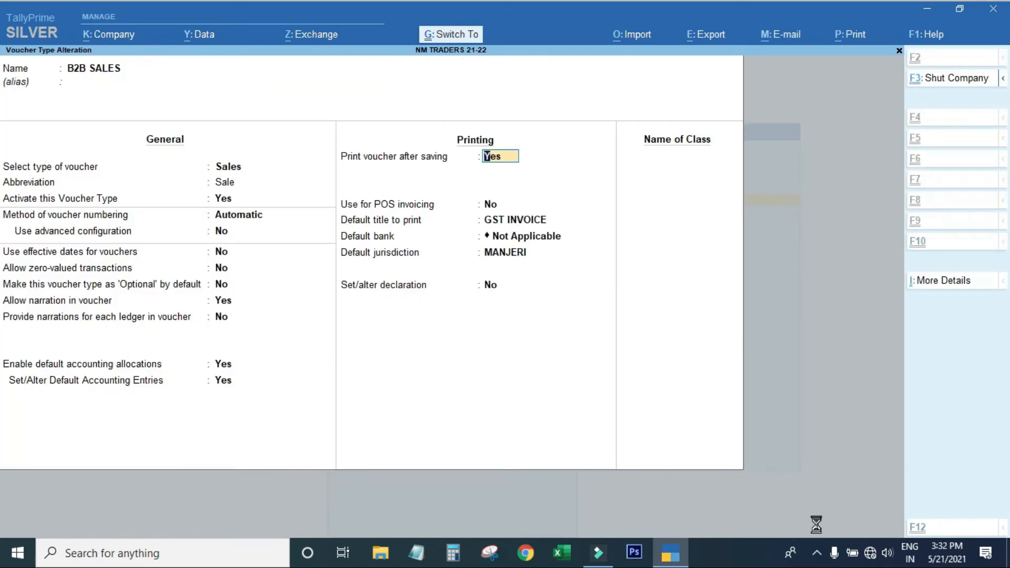
key("ctrl+a")
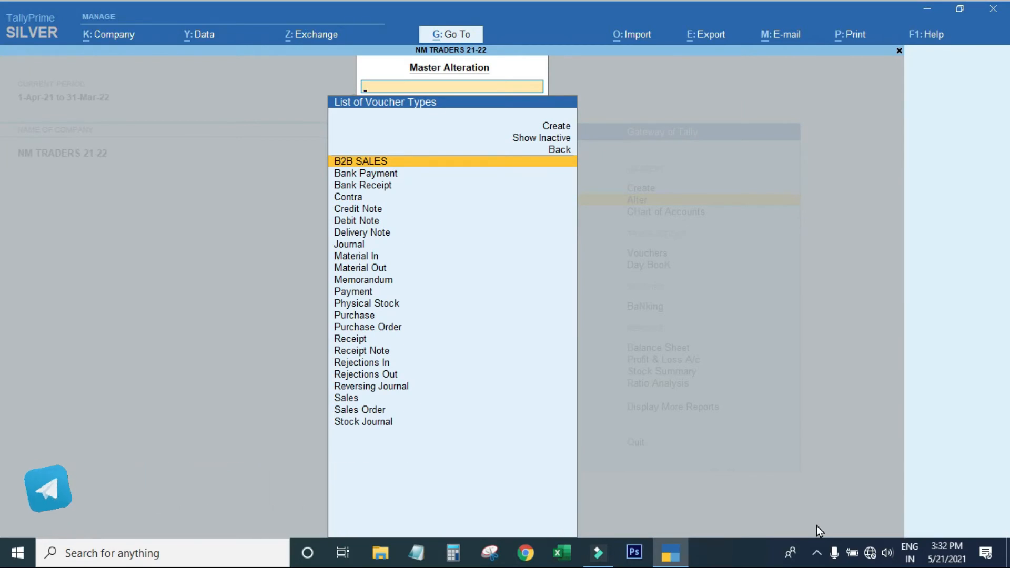
Leave master alteration and start a new B2B SALES voucher
key("Escape")
key("Up")
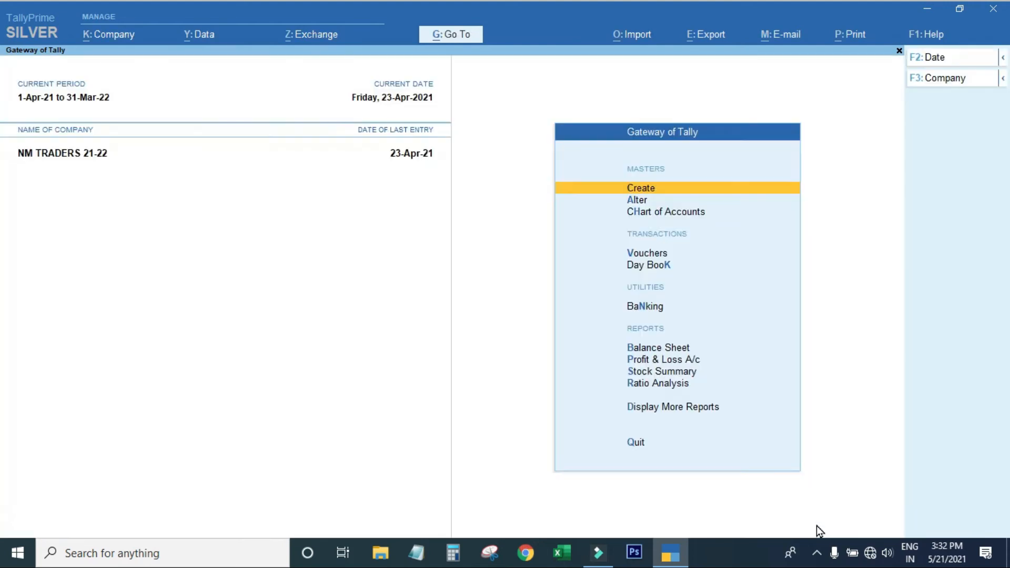
key("Down")
key("Down")
key("Down")
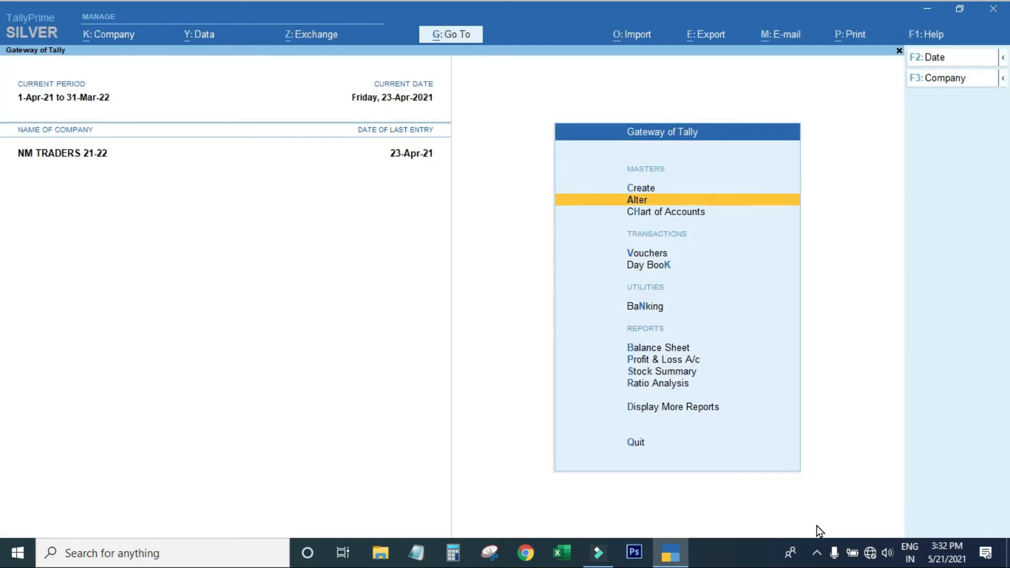
key("Return")
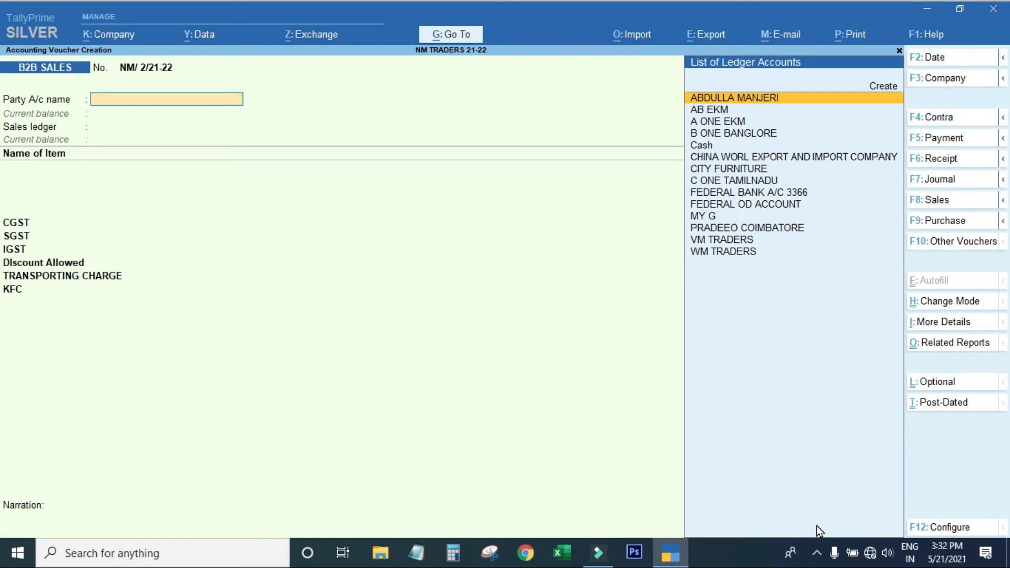
Select AB EKM as the party, accept its party details, and use SALES @ 18% as the sales ledger
key("Down")
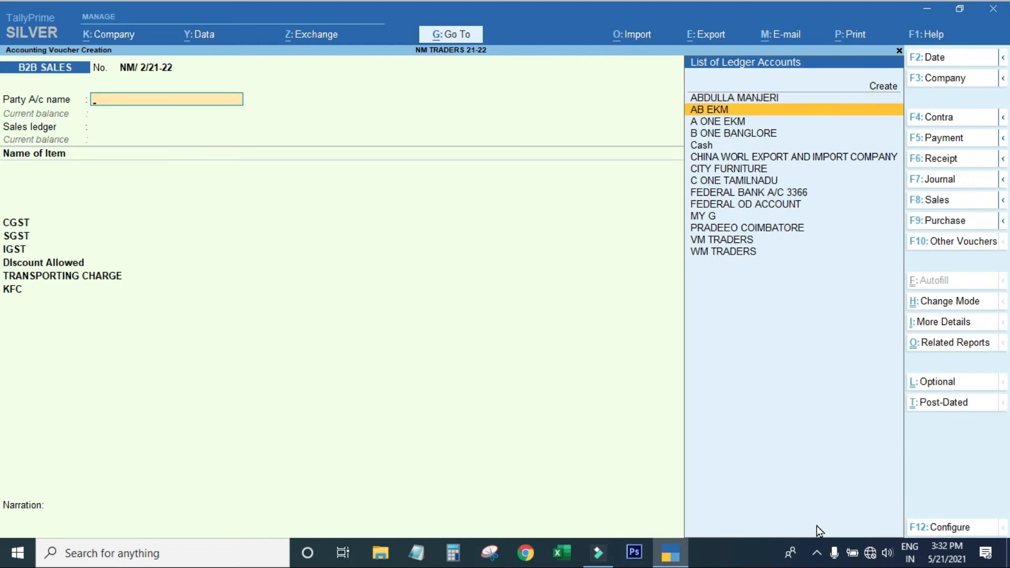
key("Return")
key("ctrl+a")
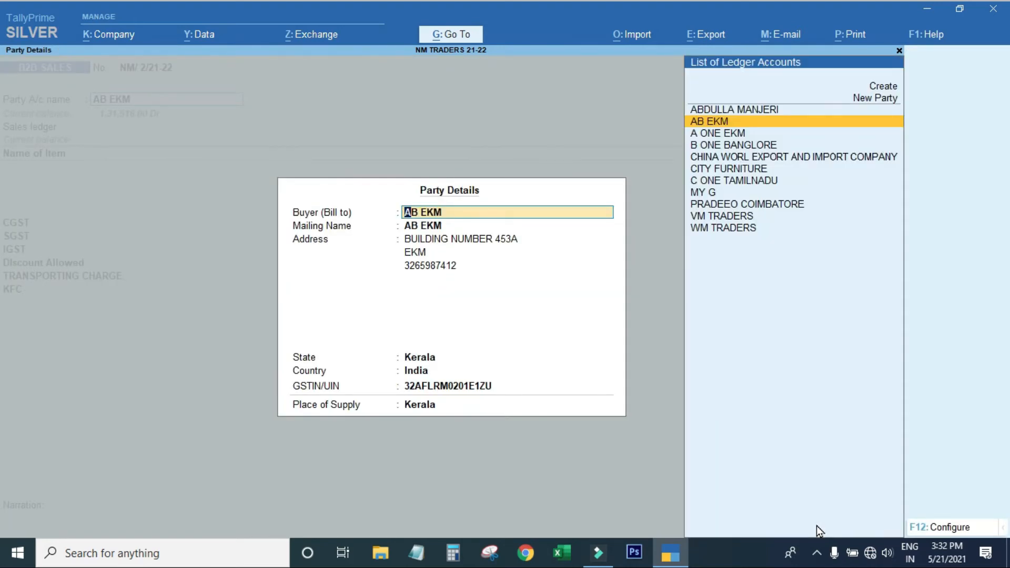
key("ctrl+a")
key("Down")
key("Down")
key("Return")
Add the stock item FEVICOL HEATX 1LTR from godown 1 with a quantity of 5 Nos at its default rate
key("Down")
key("Down")
key("Down")
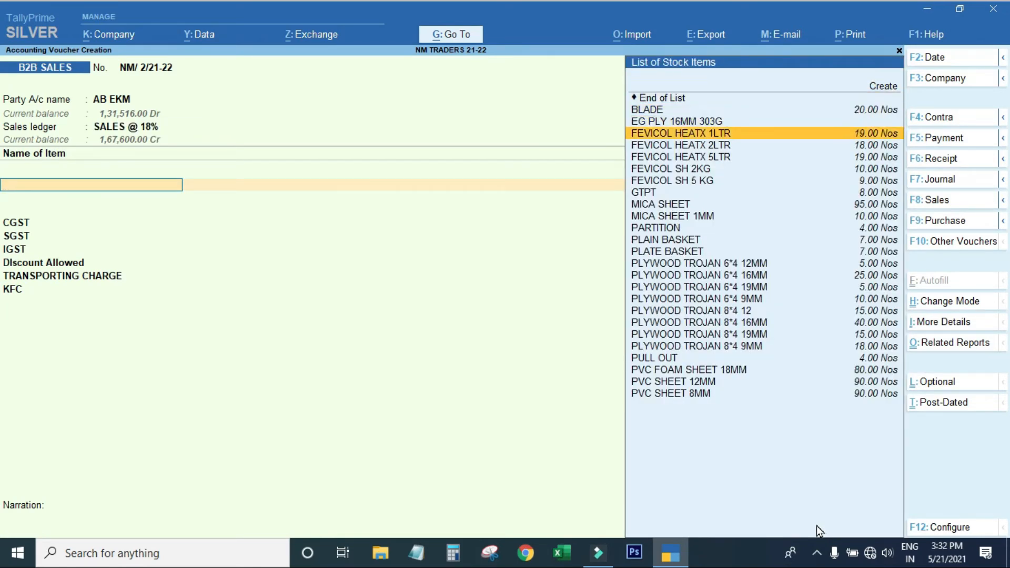
key("Return")
type("1")
key("Return")
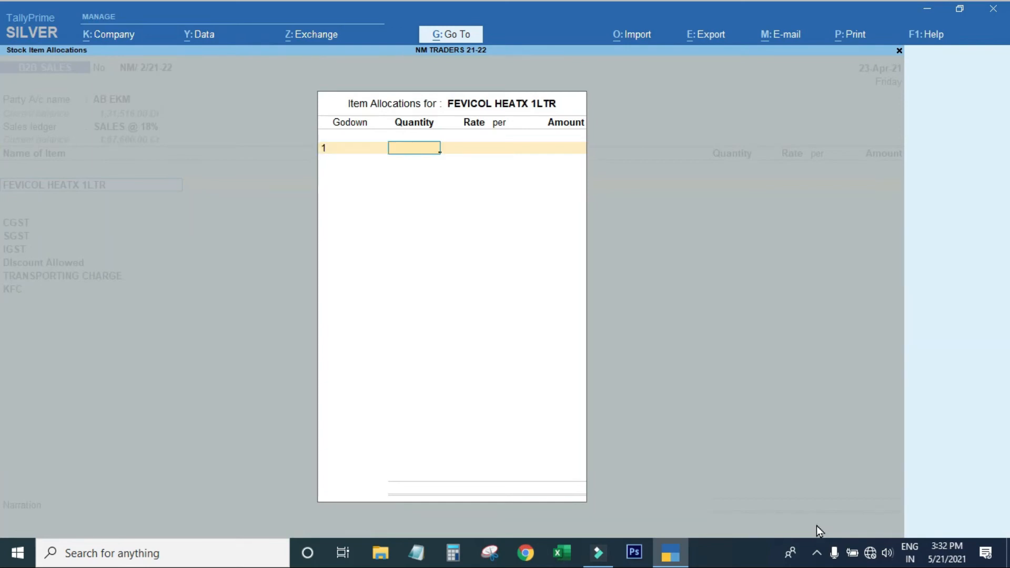
type("5")
key("Return")
key("Return")
key("Return")
key("Return")
key("Return")
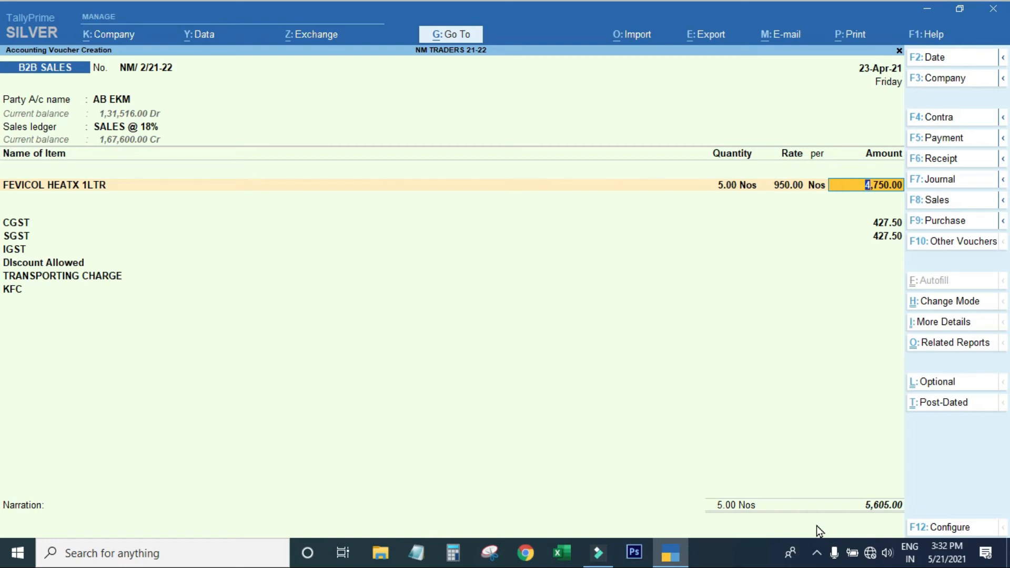
Accept the item amount and the calculated CGST and SGST, leaving IGST and Discount Allowed empty
key("Return")
key("Return")
key("Return")
key("Return")
key("Return")
key("Return")
key("Return")
key("Return")
key("Return")
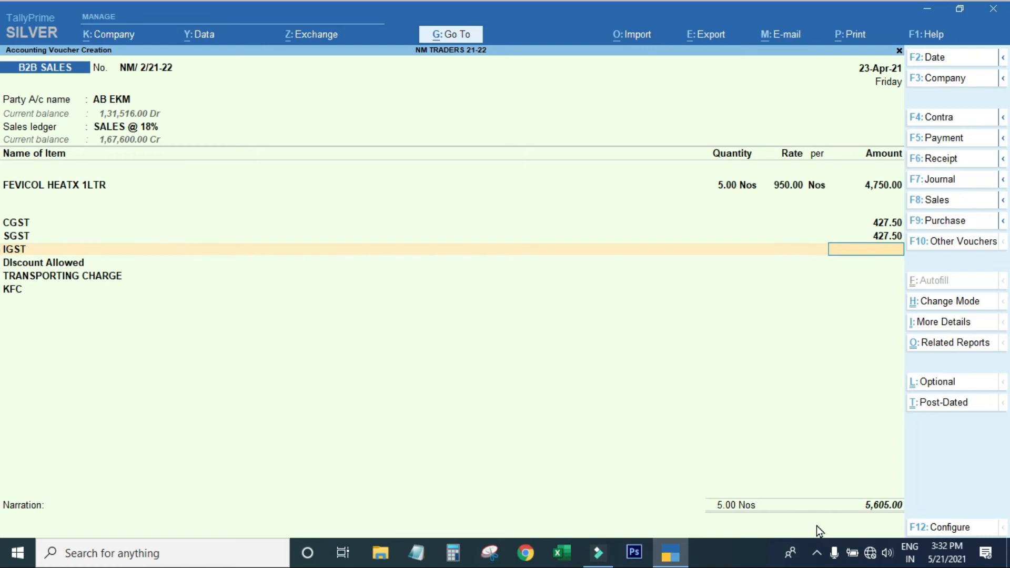
key("Return")
key("Return")
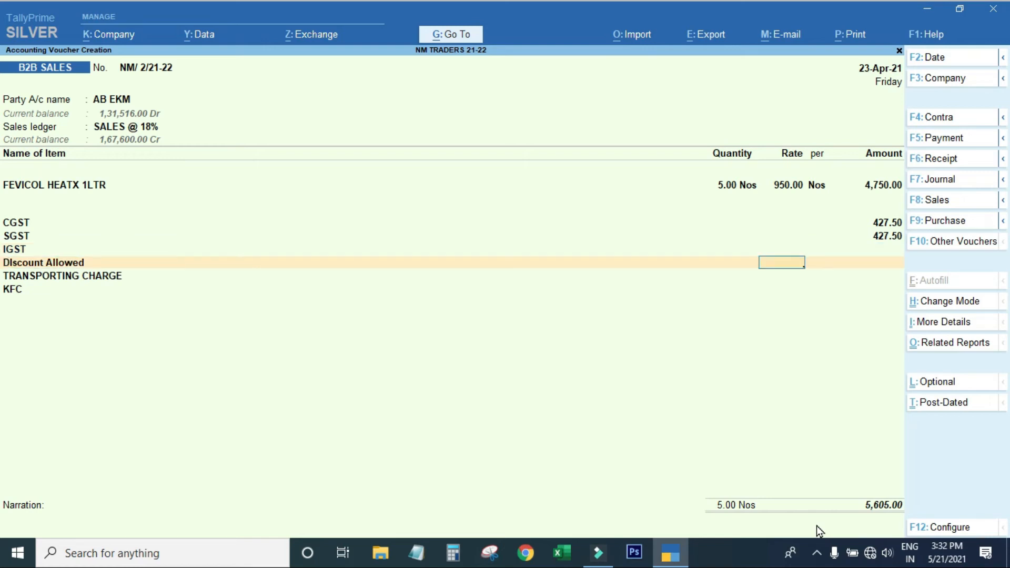
key("Return")
key("Return")
key("Return")
key("Return")
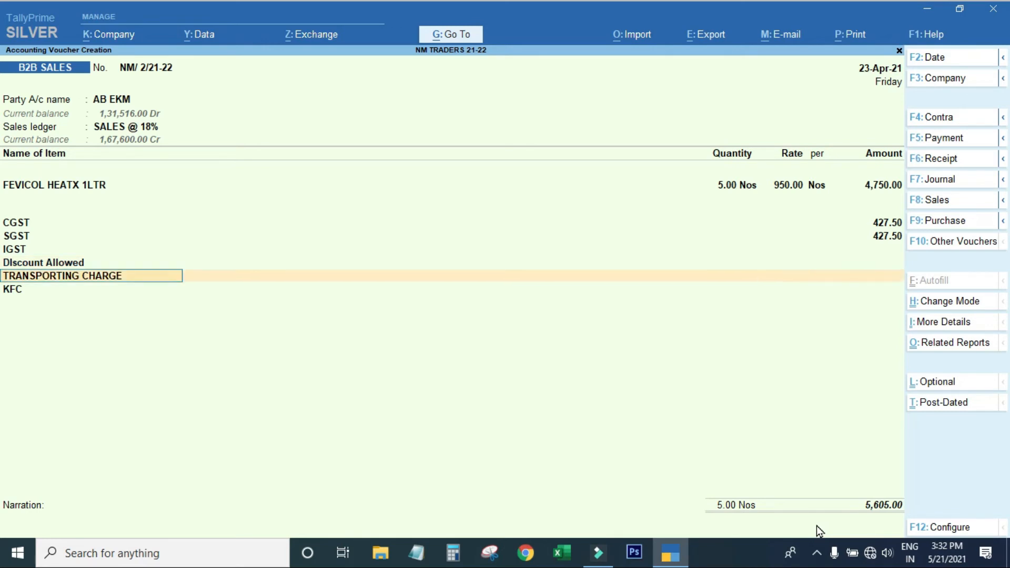
Set the TRANSPORTING CHARGE amount to 45
type("550")
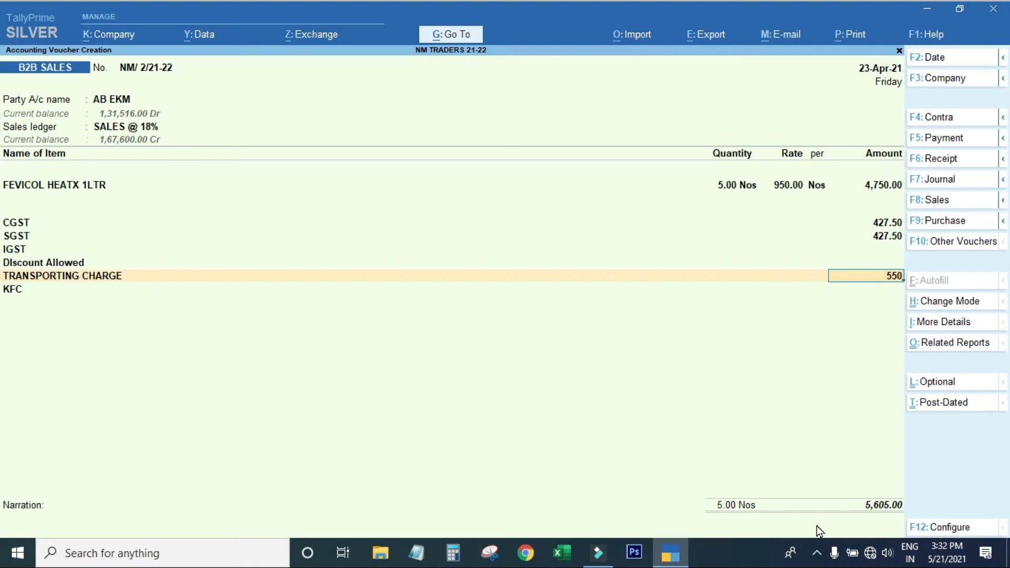
key("BackSpace")
key("BackSpace")
key("BackSpace")
type("45")
key("Return")
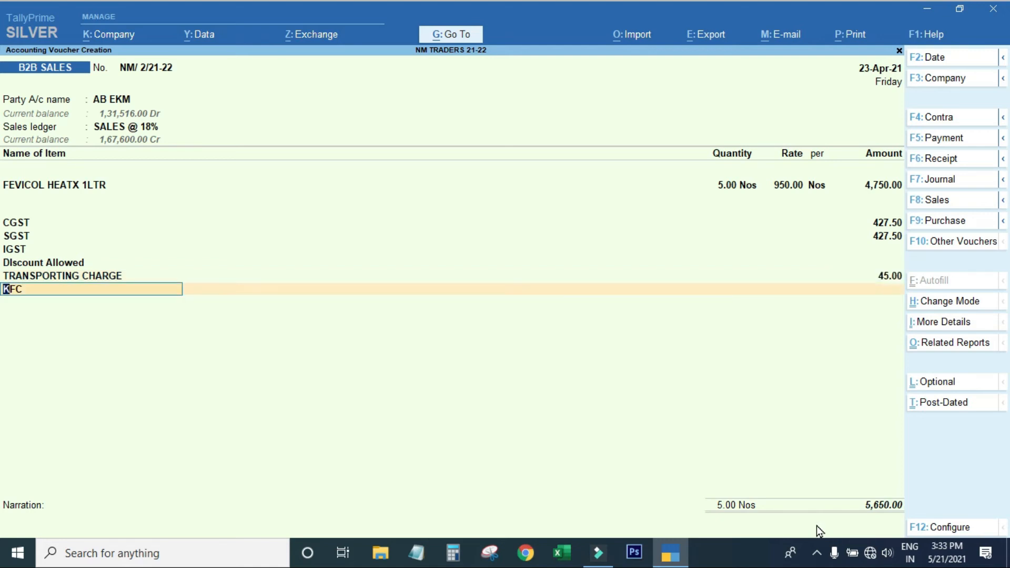
Leave KFC and the narration empty, and accept the B2B SALES voucher
key("Return")
key("Return")
key("Return")
key("Return")
key("Return")
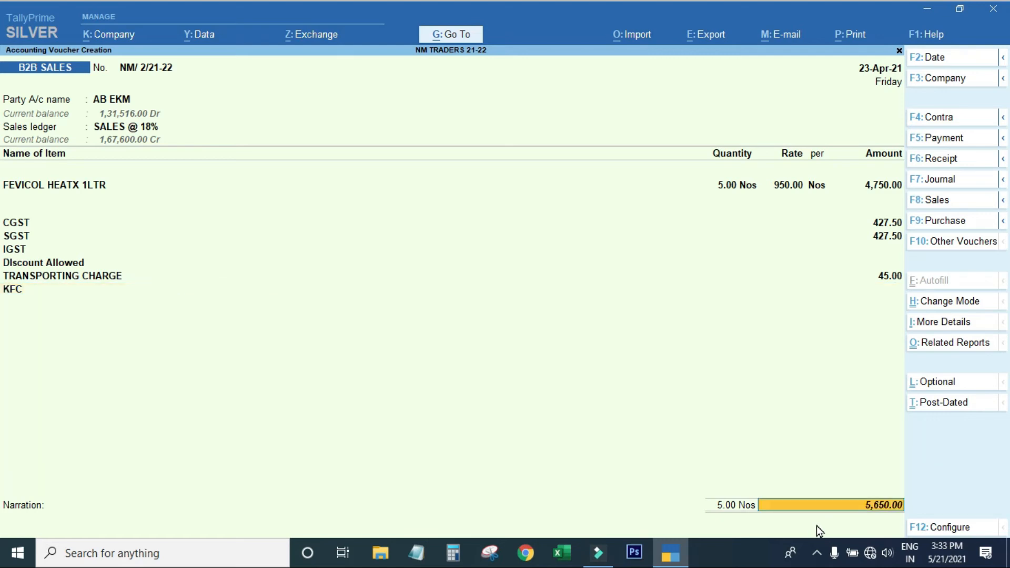
key("Return")
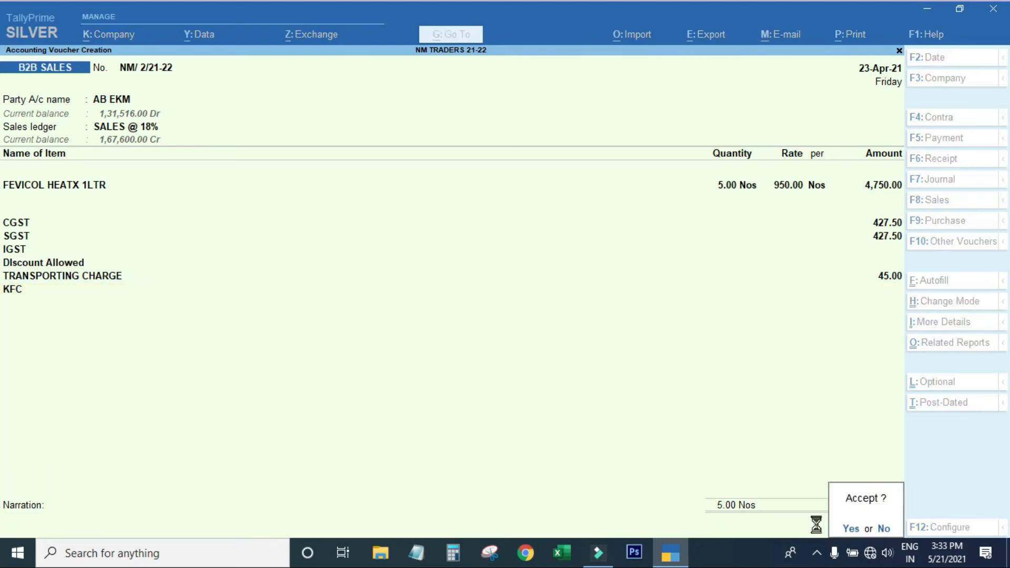
key("Return")
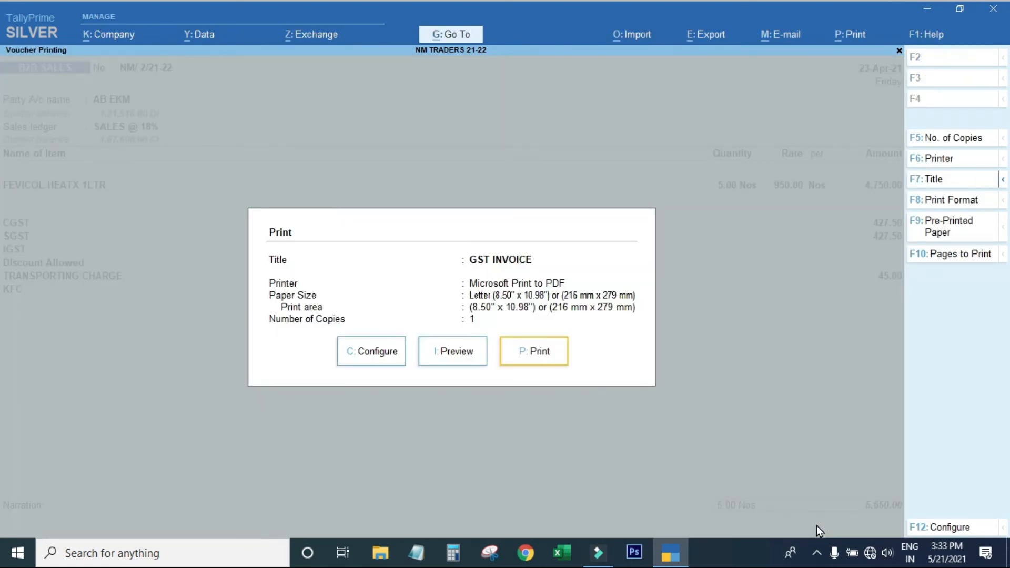
Preview the GST INVOICE enlarged and examine its party details, item line, GST and transport charges, total and tax summary
key("Left")
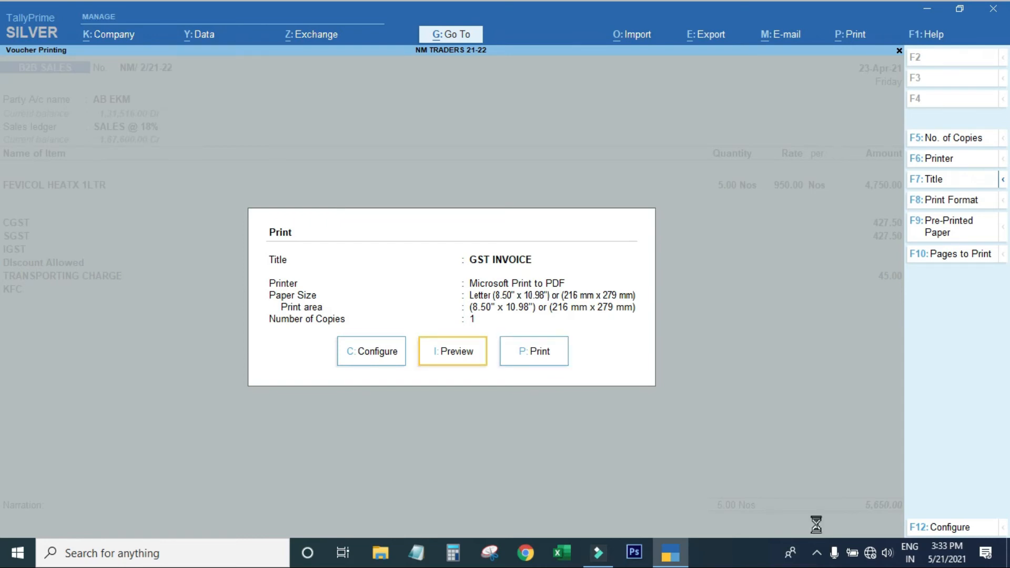
key("Return")
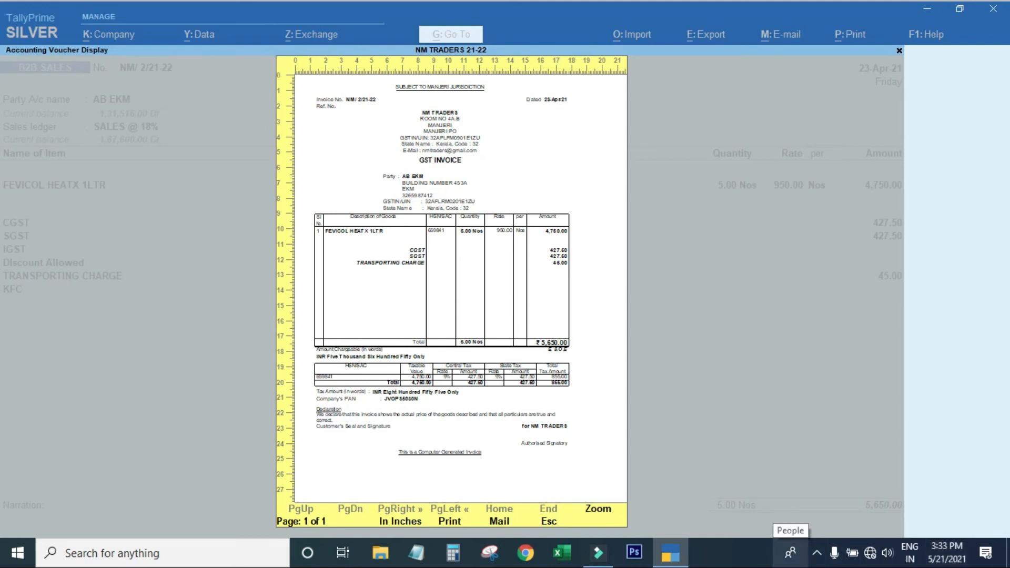
key("alt+z")
key("Down")
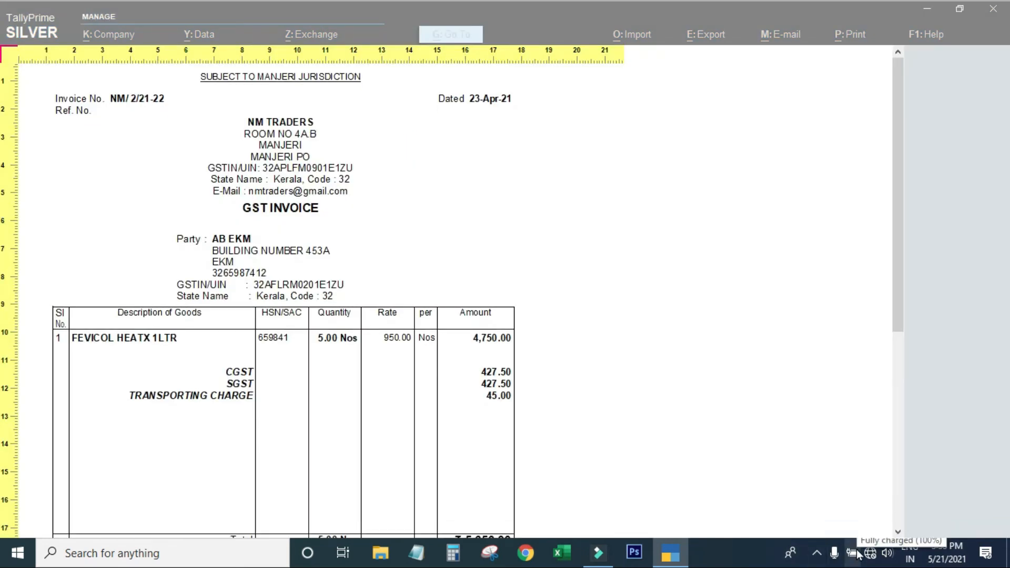
key("Down")
key("Down")
key("Down")
key("Down")
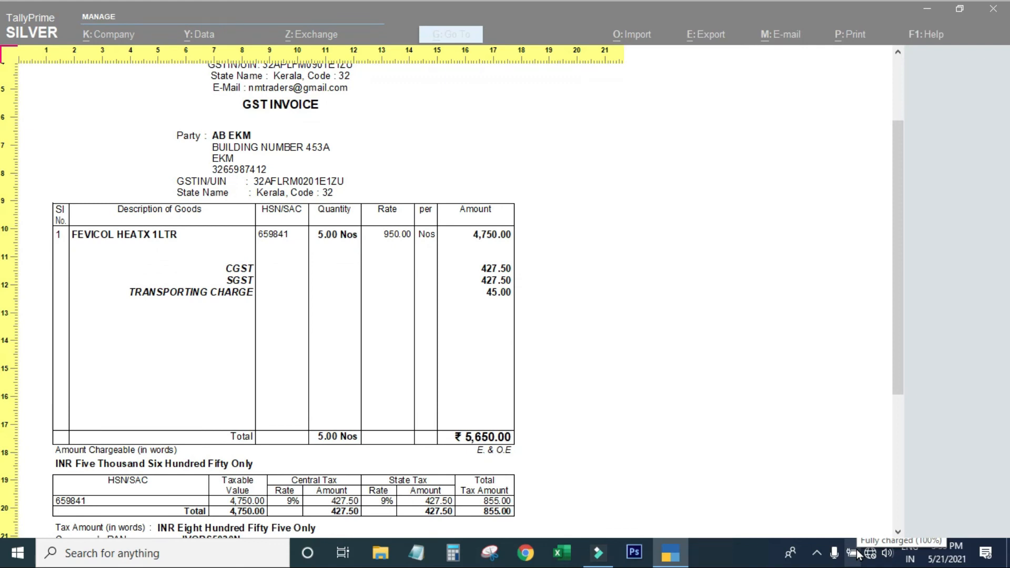
key("Down")
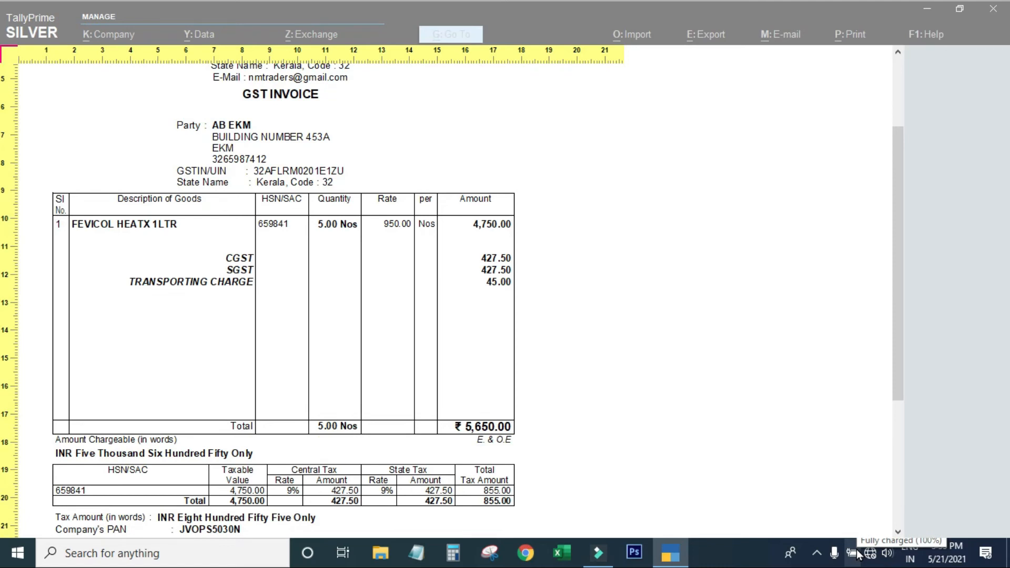
key("Down")
key("Down")
key("Down")
key("Down")
key("Down")
key("Up")
key("Up")
key("Up")
key("Up")
key("Up")
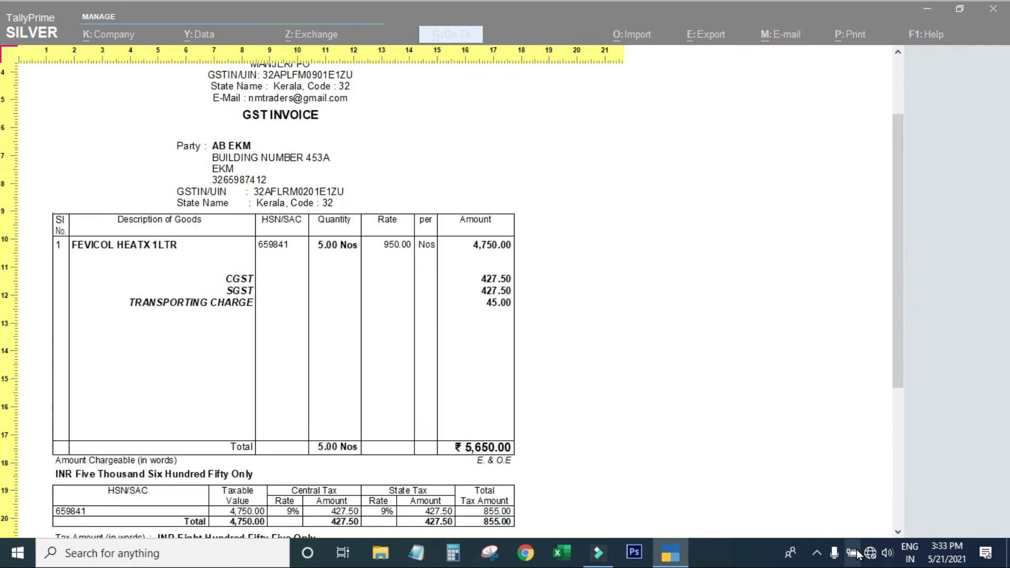
key("Up")
key("Up")
key("Up")
key("Up")
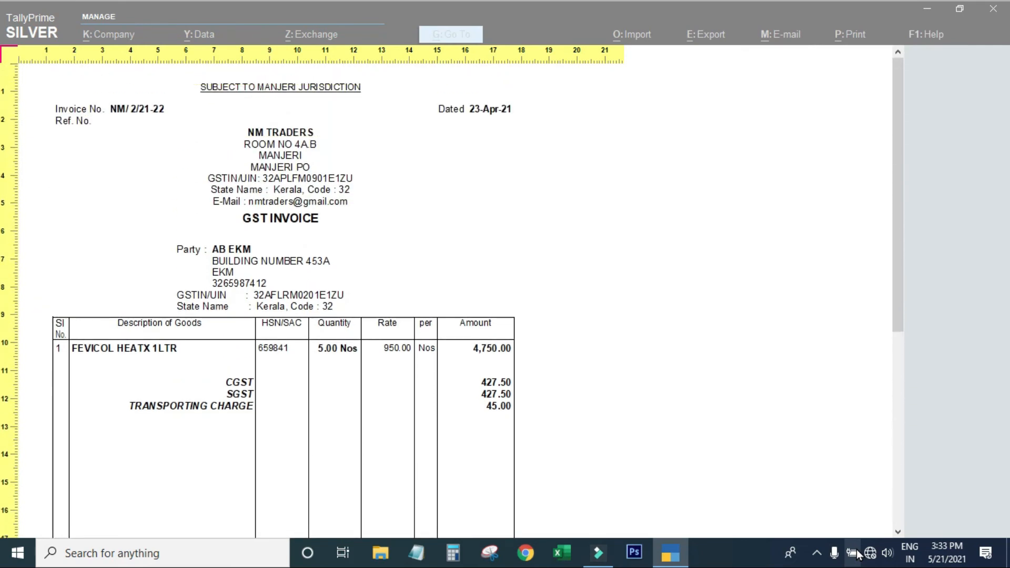
Close the invoice preview and print dialog and return to a blank B2B SALES voucher
key("Escape")
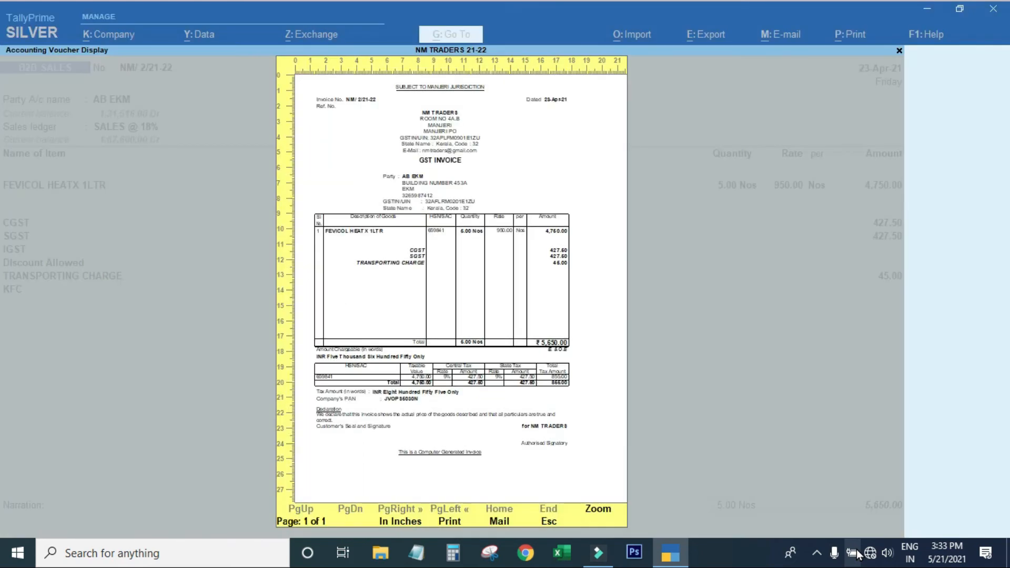
key("Escape")
key("Escape")
key("Escape")
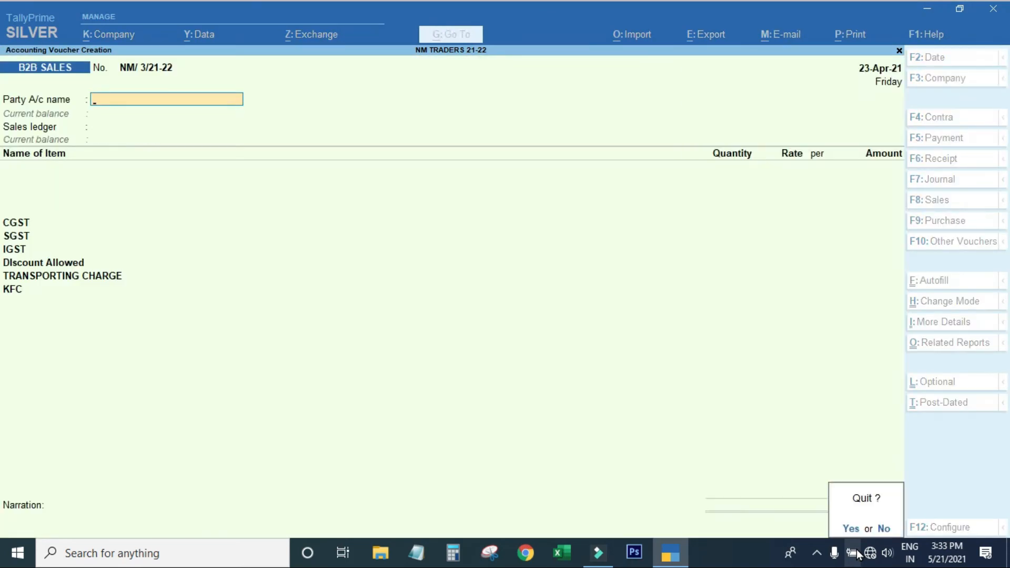
key("y")
key("Return")
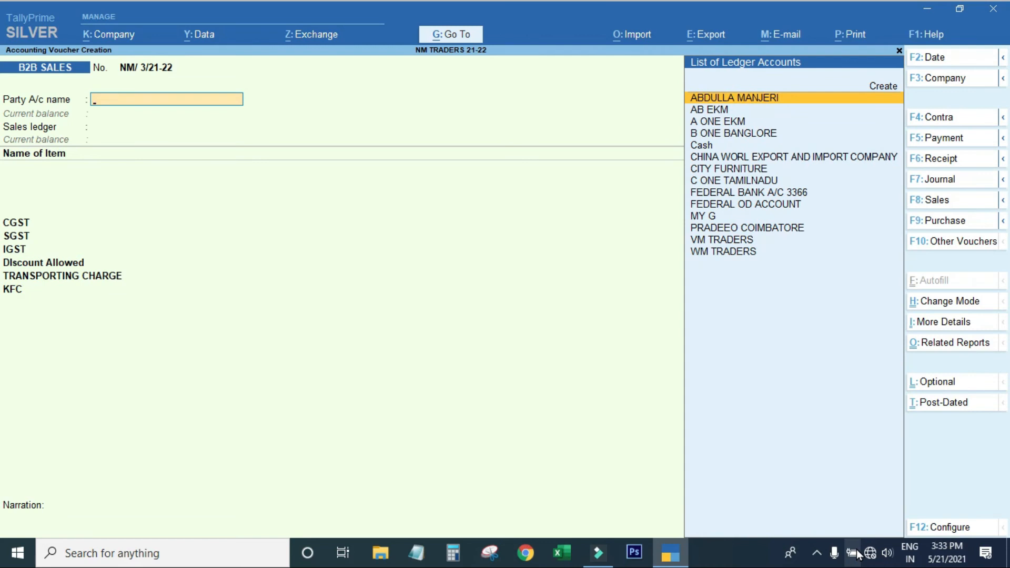
Change the blank voucher's type to Sales
left_click(941, 207)
key("Down")
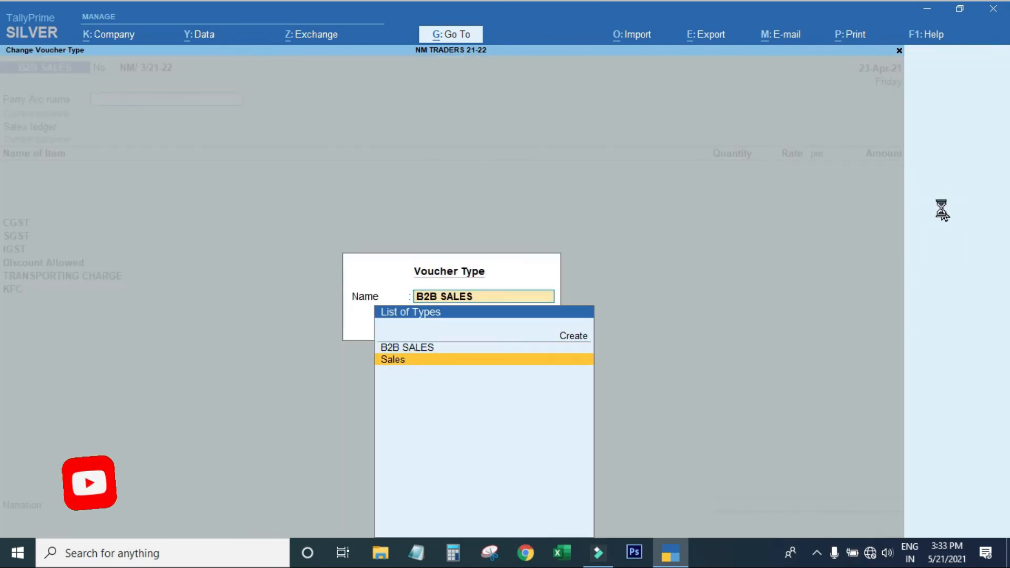
key("Return")
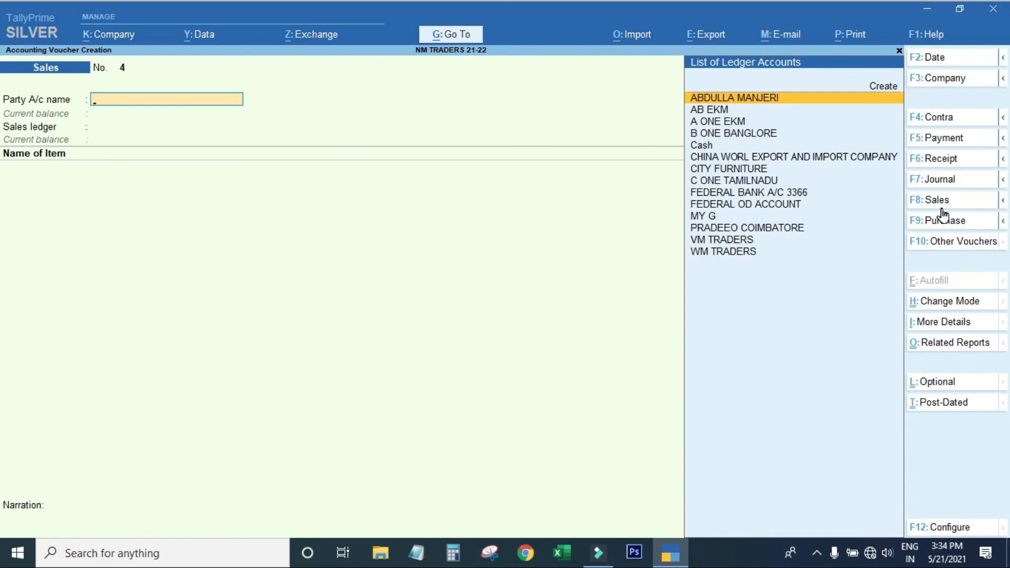
Switch the blank voucher's type to B2B SALES and choose Cash as the party account
left_click(943, 214)
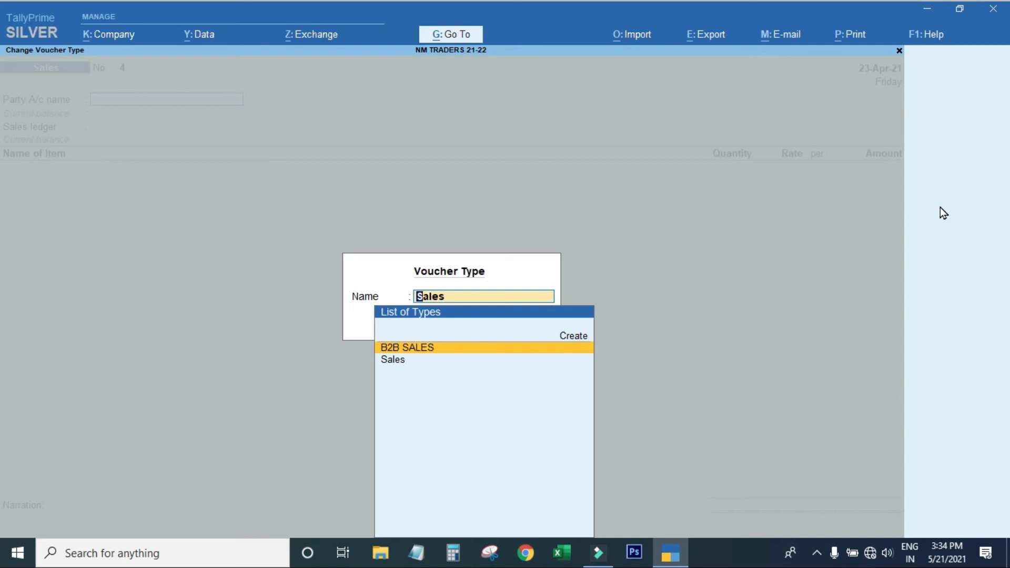
key("Return")
key("Down")
key("Down")
key("Down")
key("Down")
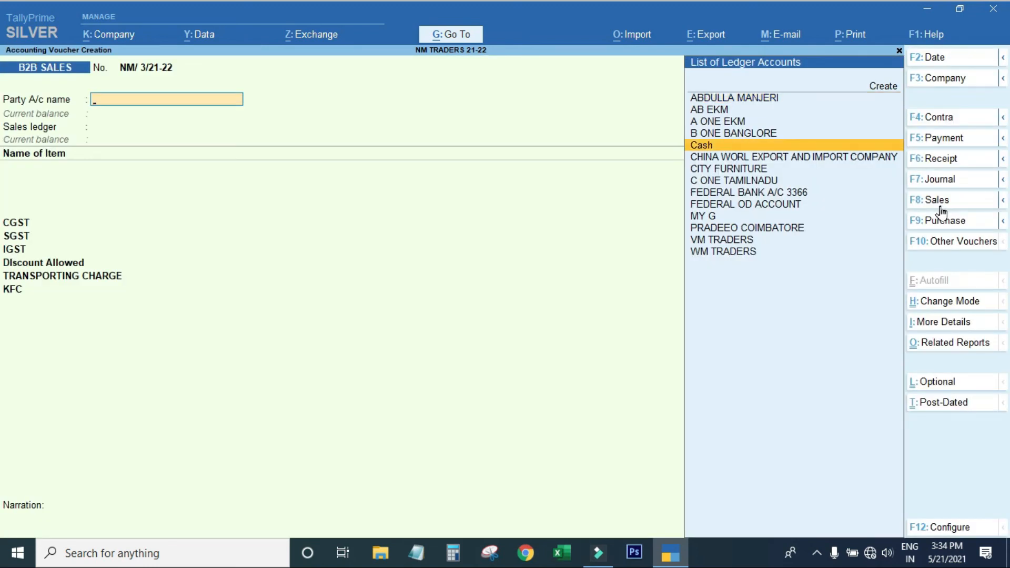
key("Return")
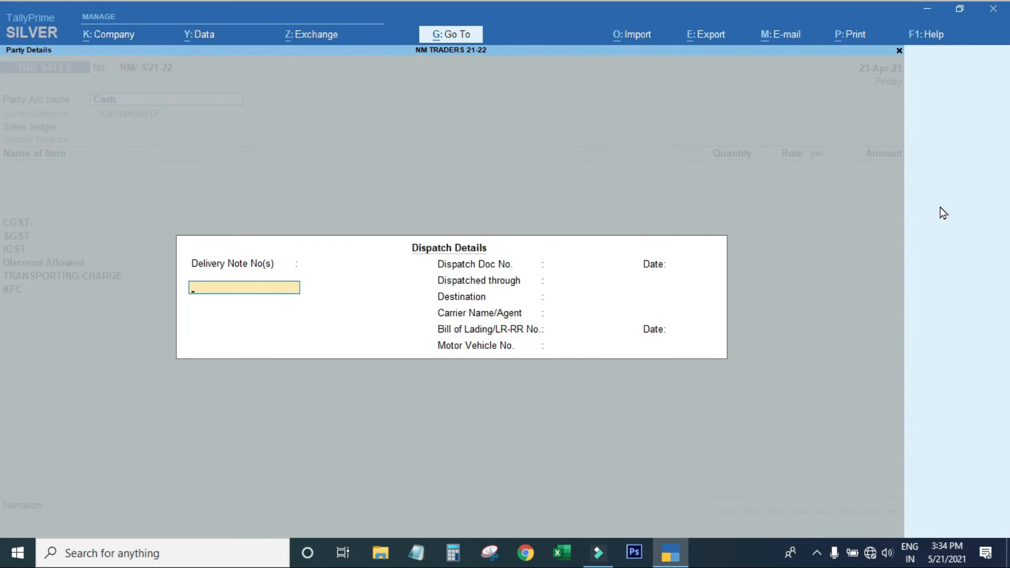
Leave the dispatch details empty and set the Cash buyer's state and place of supply to Tamil Nadu
key("ctrl+a")
key("Return")
key("Return")
key("Return")
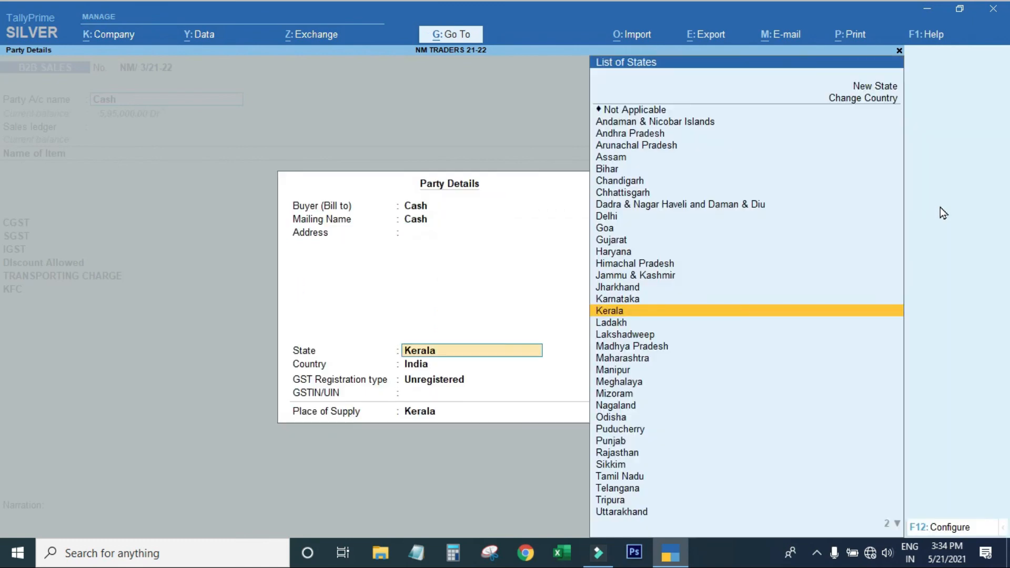
type("Tam")
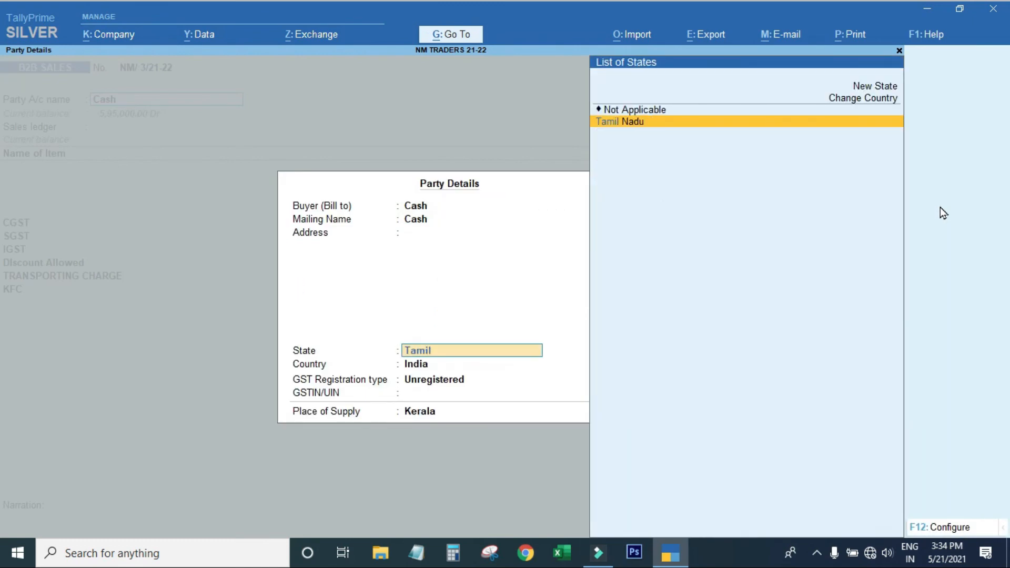
type("il")
key("Return")
key("Return")
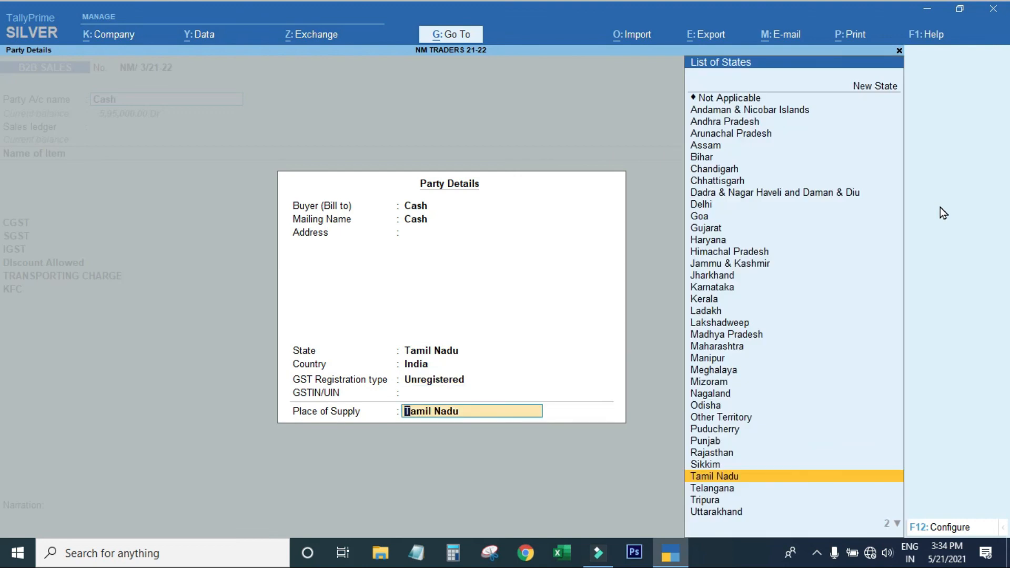
key("Return")
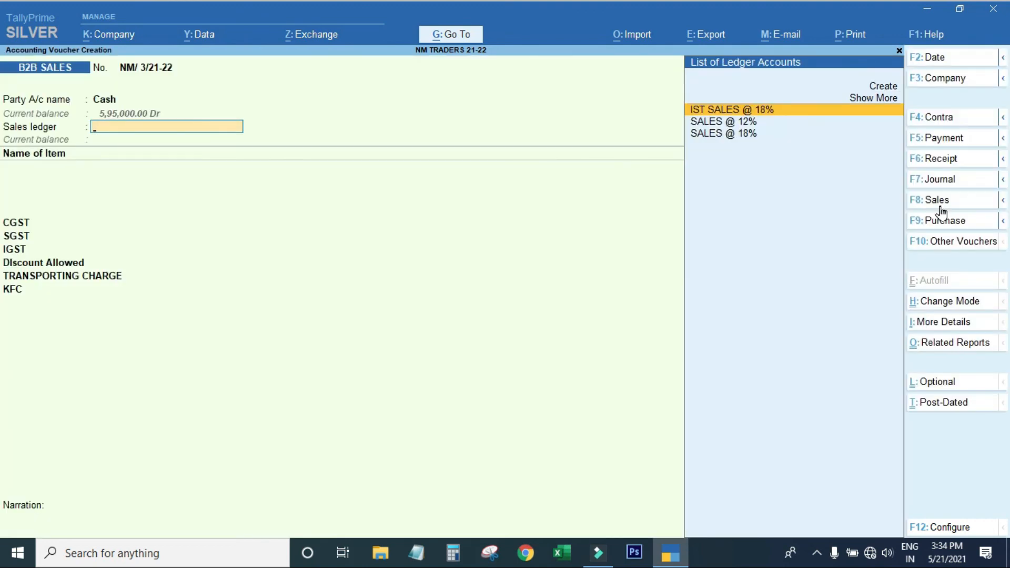
Choose IST SALES @ 18% as the sales ledger and FEVICOL HEATX 2LTR as the stock item
key("Return")
key("Down")
key("Down")
key("Down")
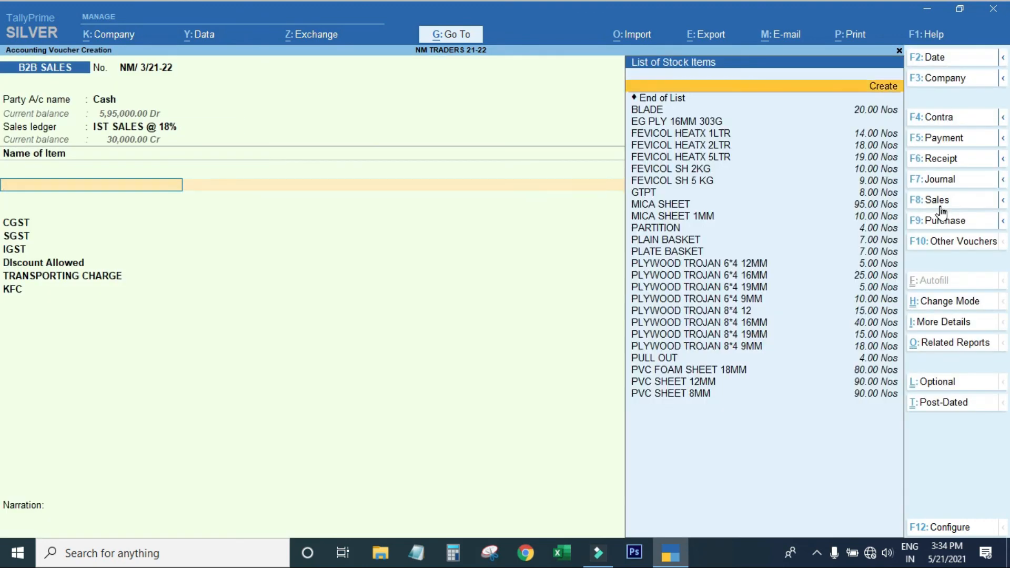
key("Down")
key("Down")
key("Return")
Enter a quantity of 5 Nos at a rate of 1,350 per Nos for FEVICOL HEATX 2LTR and accept the line amount
key("Return")
type("5")
key("Return")
key("Return")
key("Return")
key("Return")
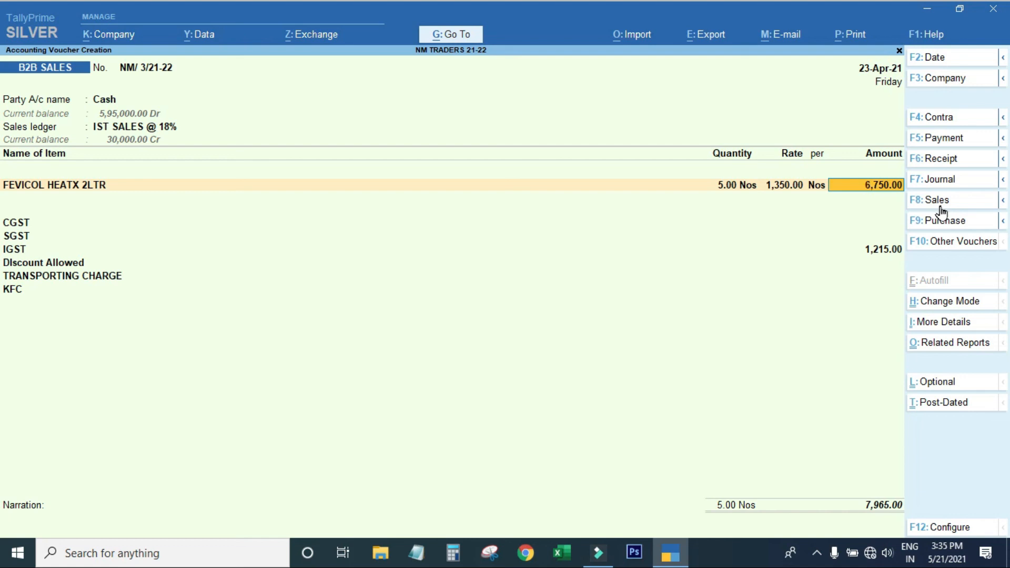
key("Return")
Accept the B2B SALES voucher with only the automatic IGST amount filled in, and preview its GST INVOICE
key("Return")
key("Return")
key("Return")
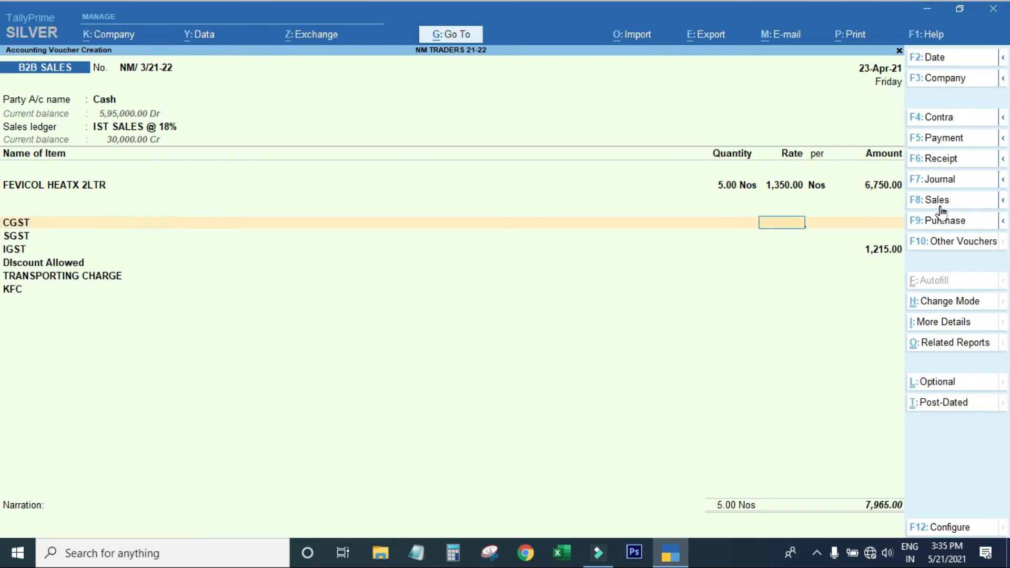
key("ctrl")
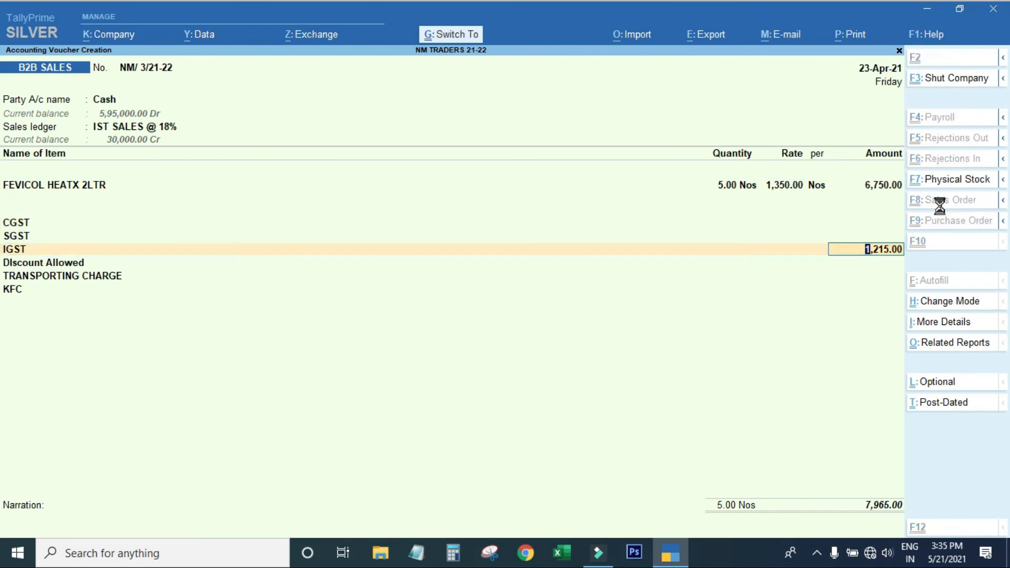
key("i")
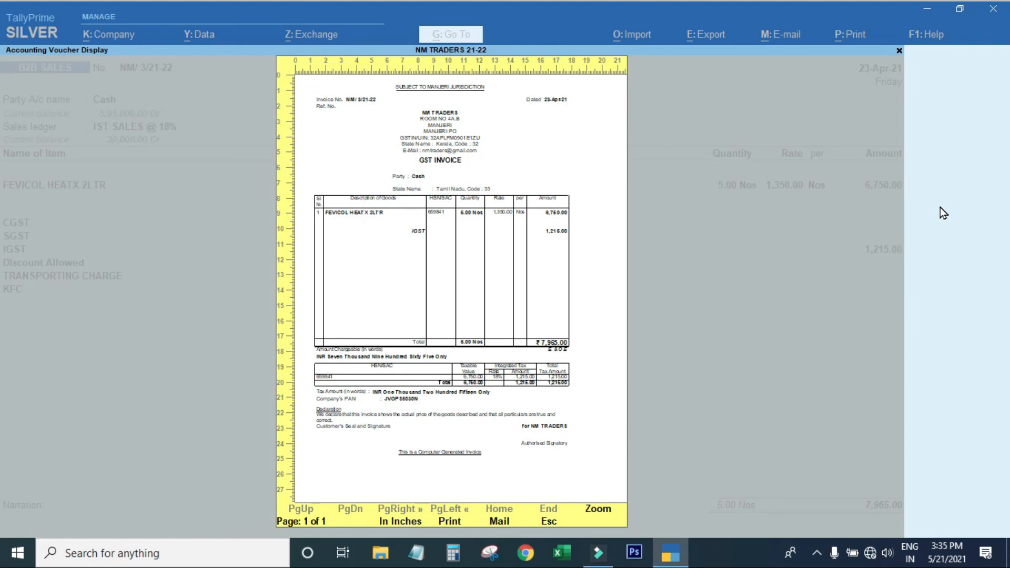
Close the invoice preview and leave voucher creation for the Gateway of Tally
key("Escape")
key("Escape")
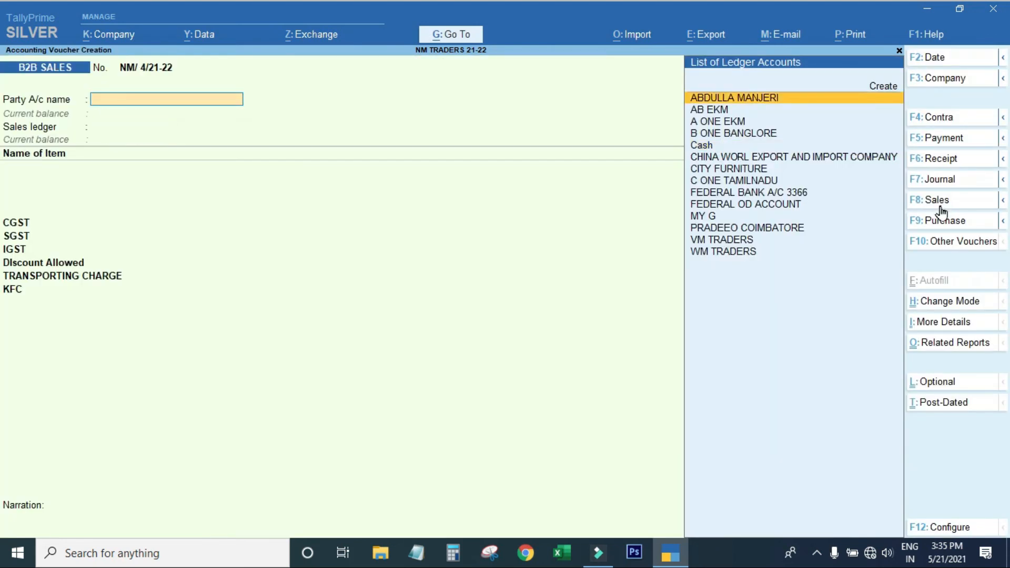
key("Escape")
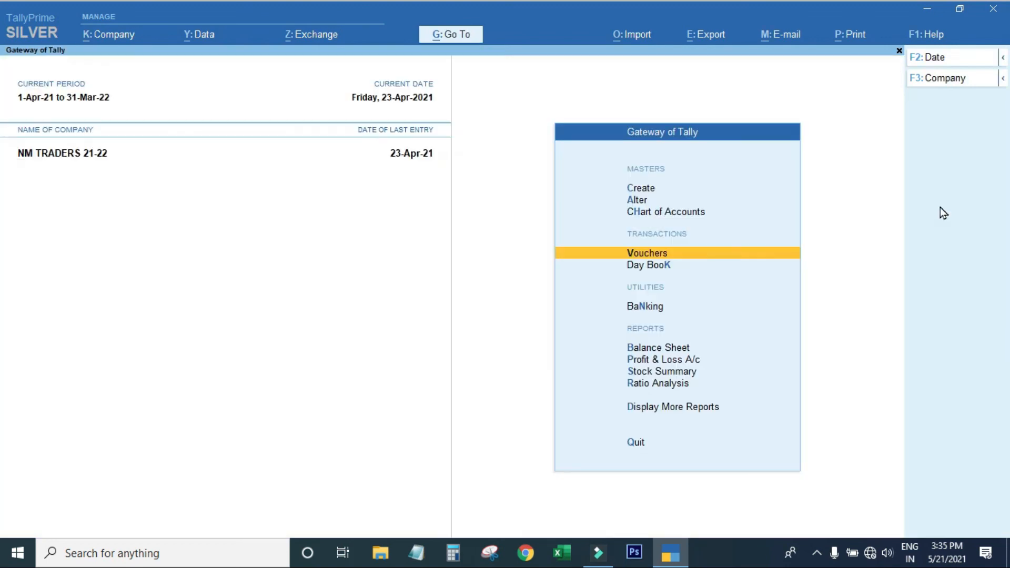